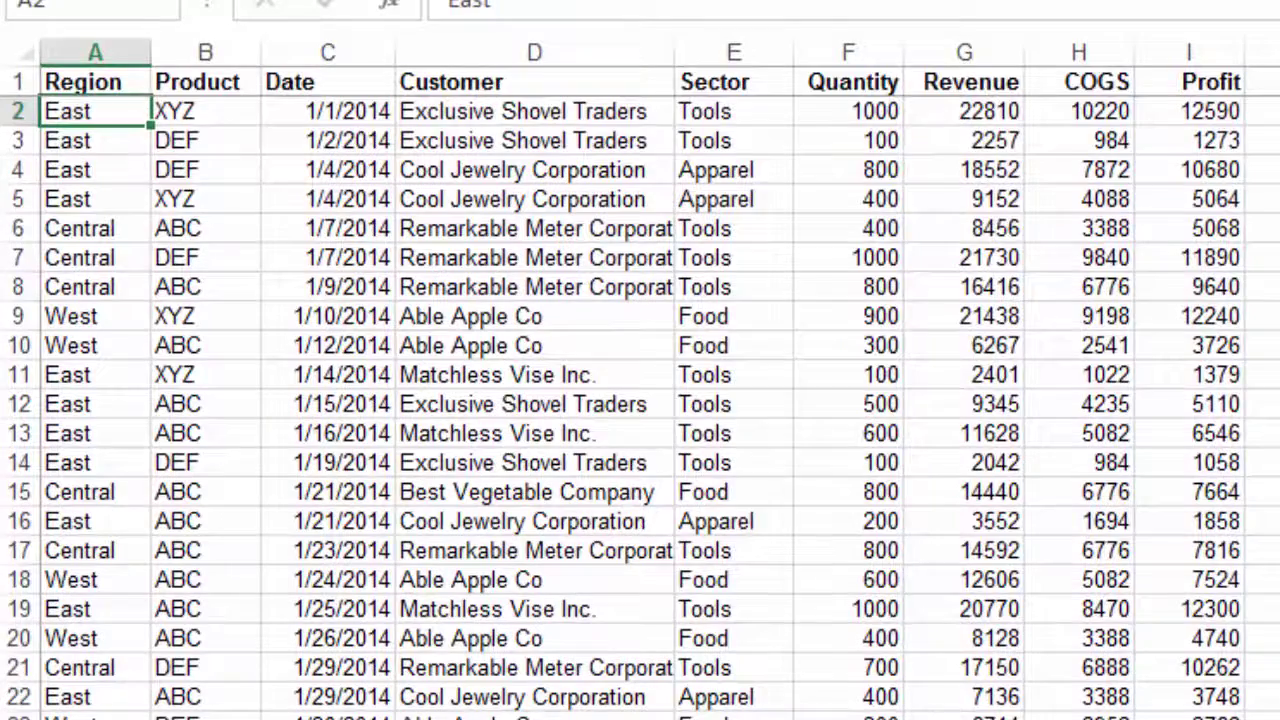
# Step: Create a PivotTable on a new worksheet from the whole sales data range A1:I564 of the Data sheet
pyautogui.press('Escape')
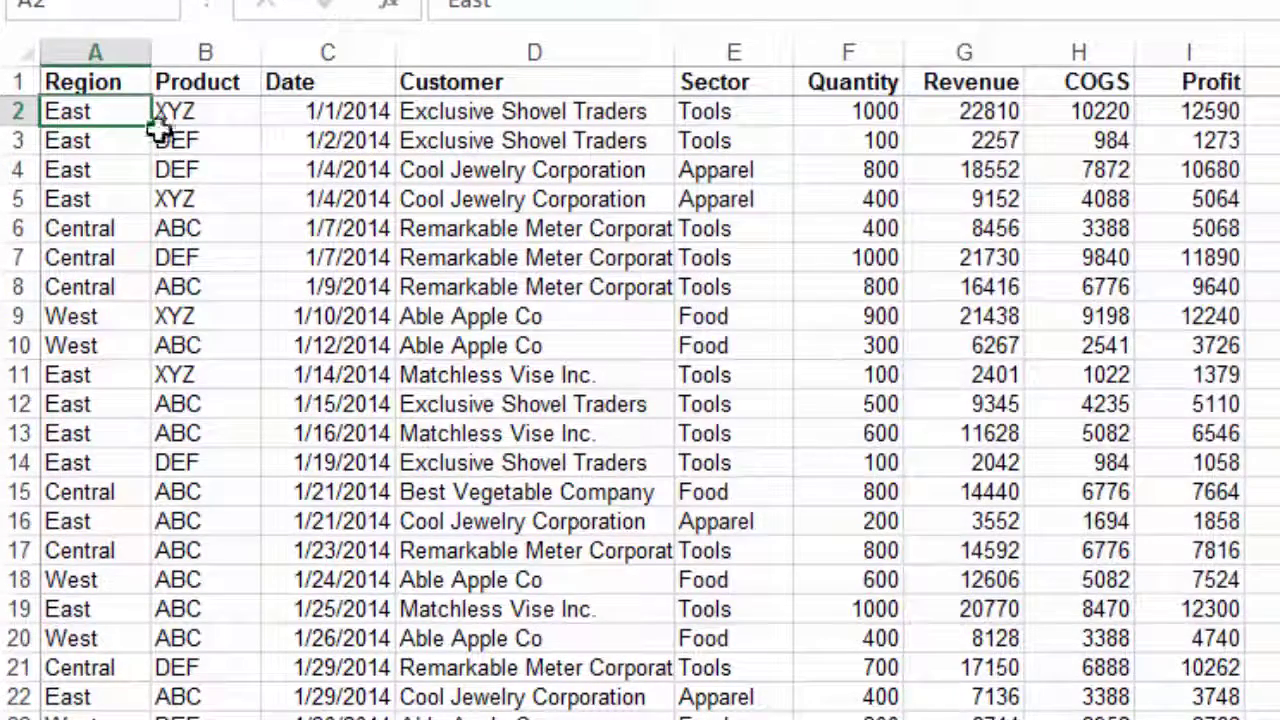
pyautogui.click(117, 85)
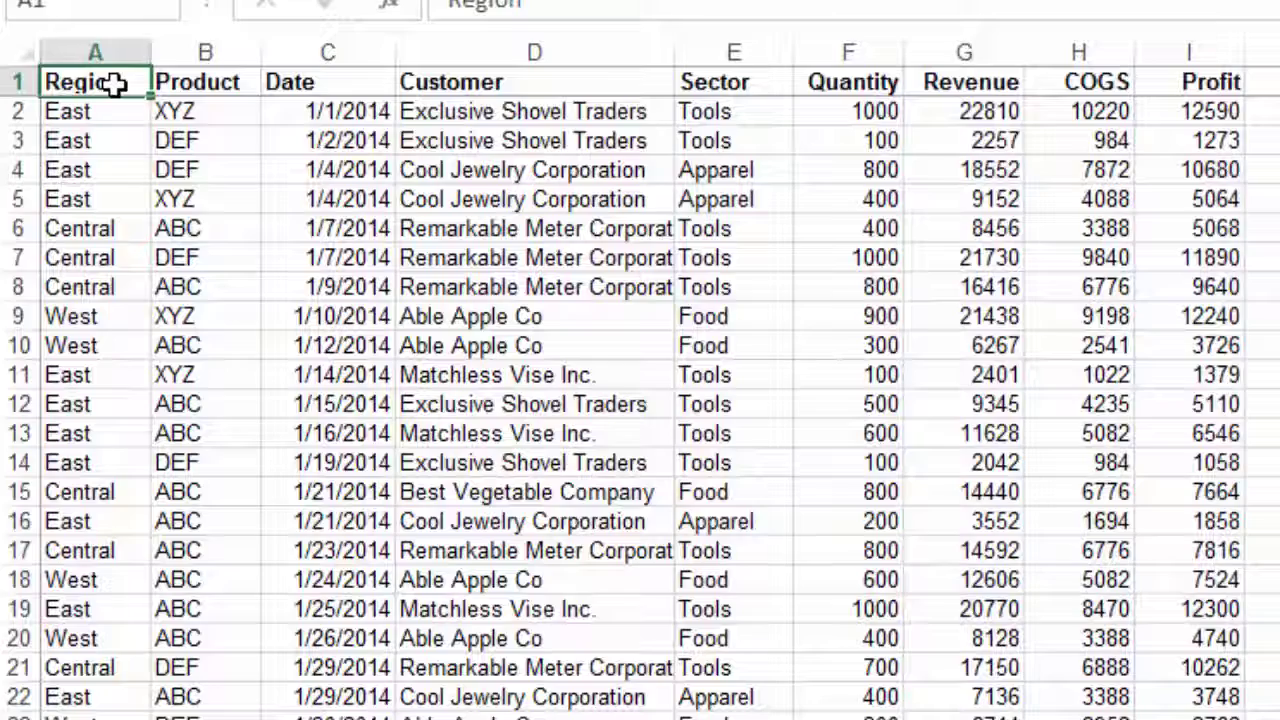
pyautogui.hotkey('ctrl', 'shift', 'Right')
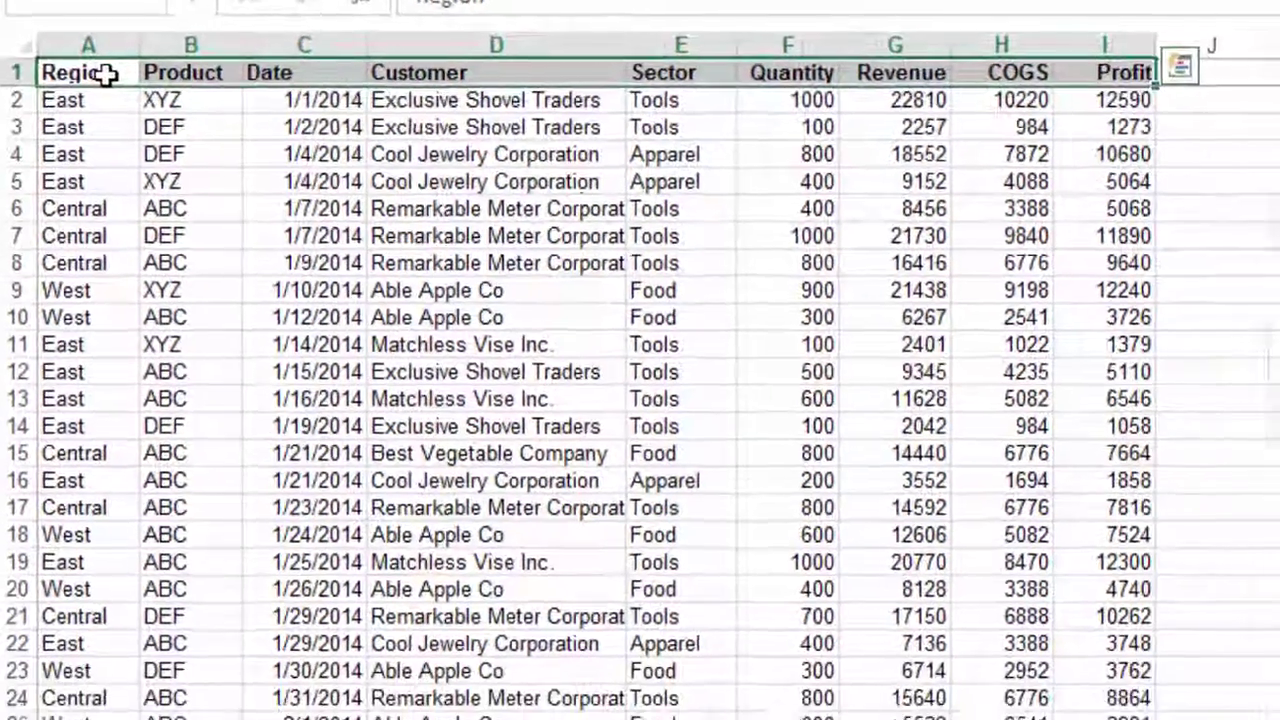
pyautogui.hotkey('ctrl', 'shift', 'Down')
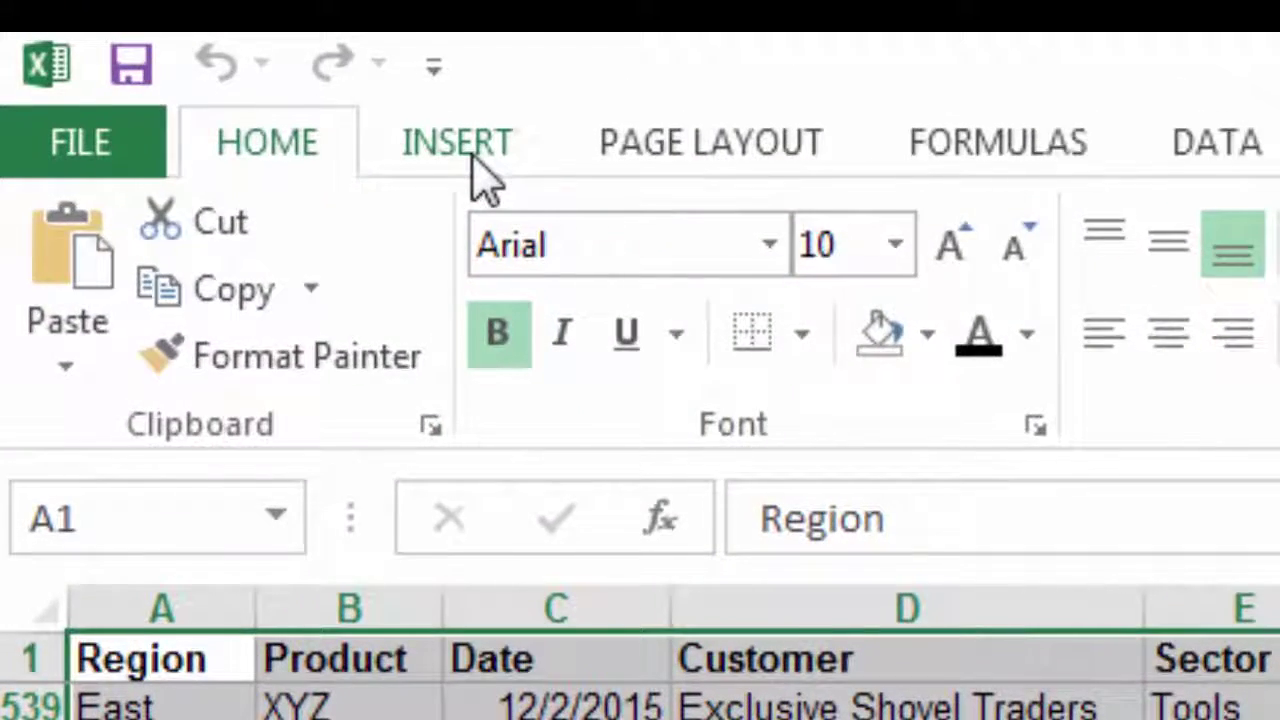
pyautogui.click(476, 168)
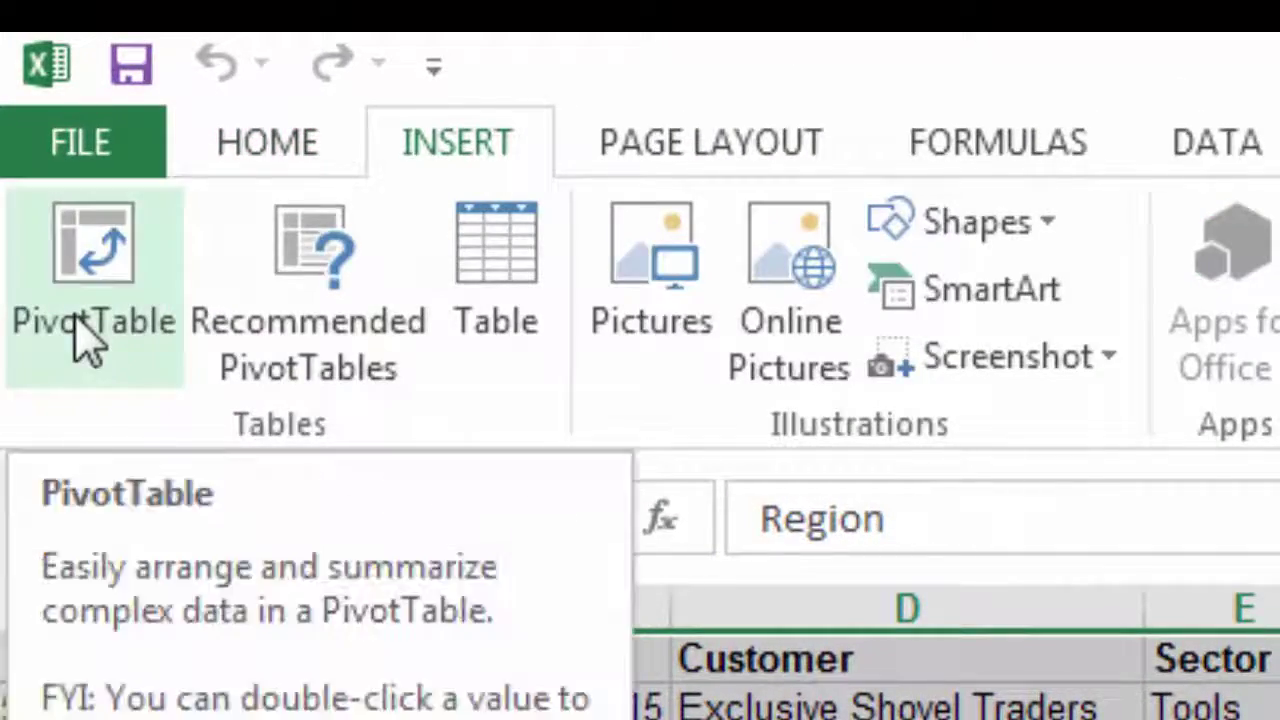
pyautogui.click(85, 300)
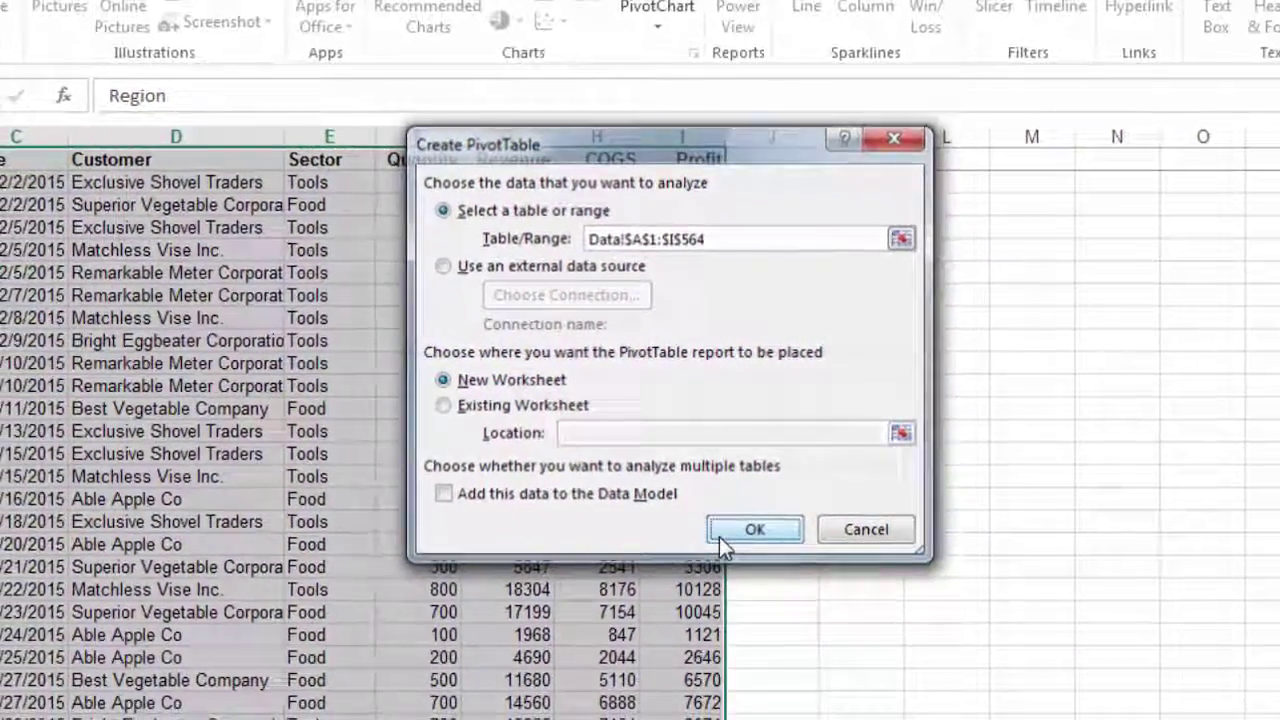
pyautogui.click(722, 542)
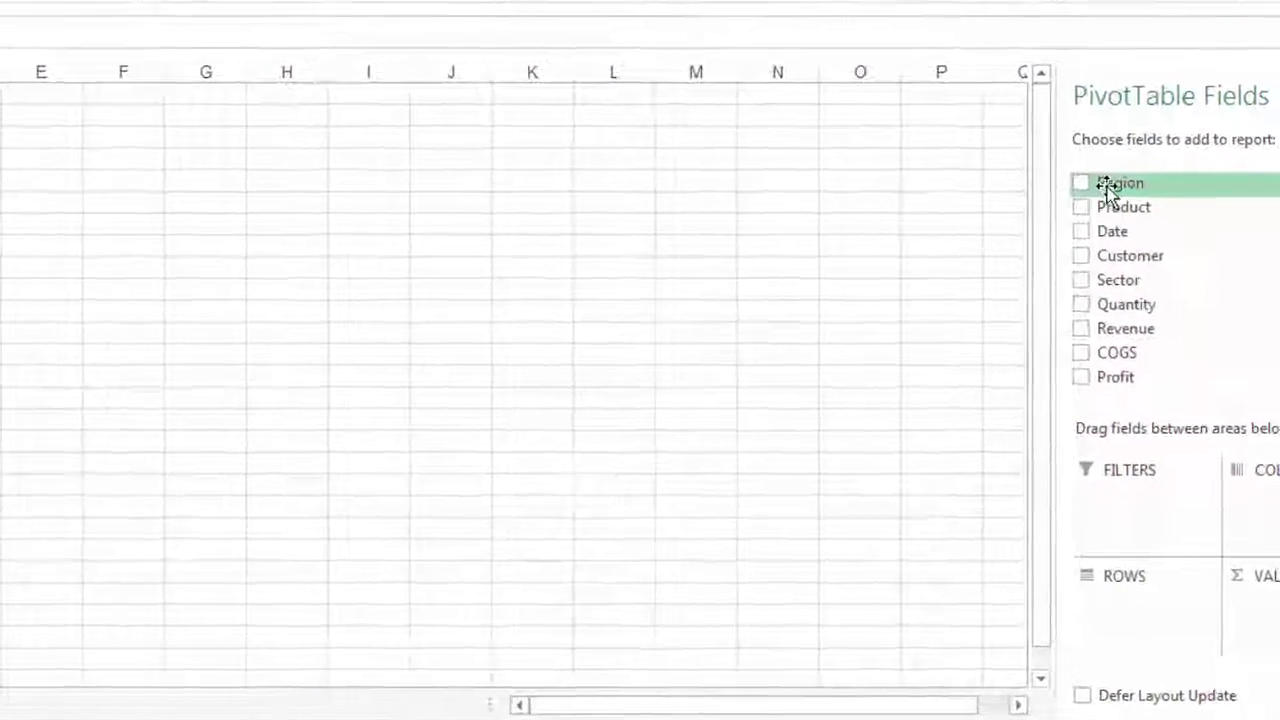
# Step: Add Region to the pivot table's rows and Revenue, Profit, COGS and Quantity as summed values
pyautogui.moveTo(1106, 185); pyautogui.dragTo(1138, 613)
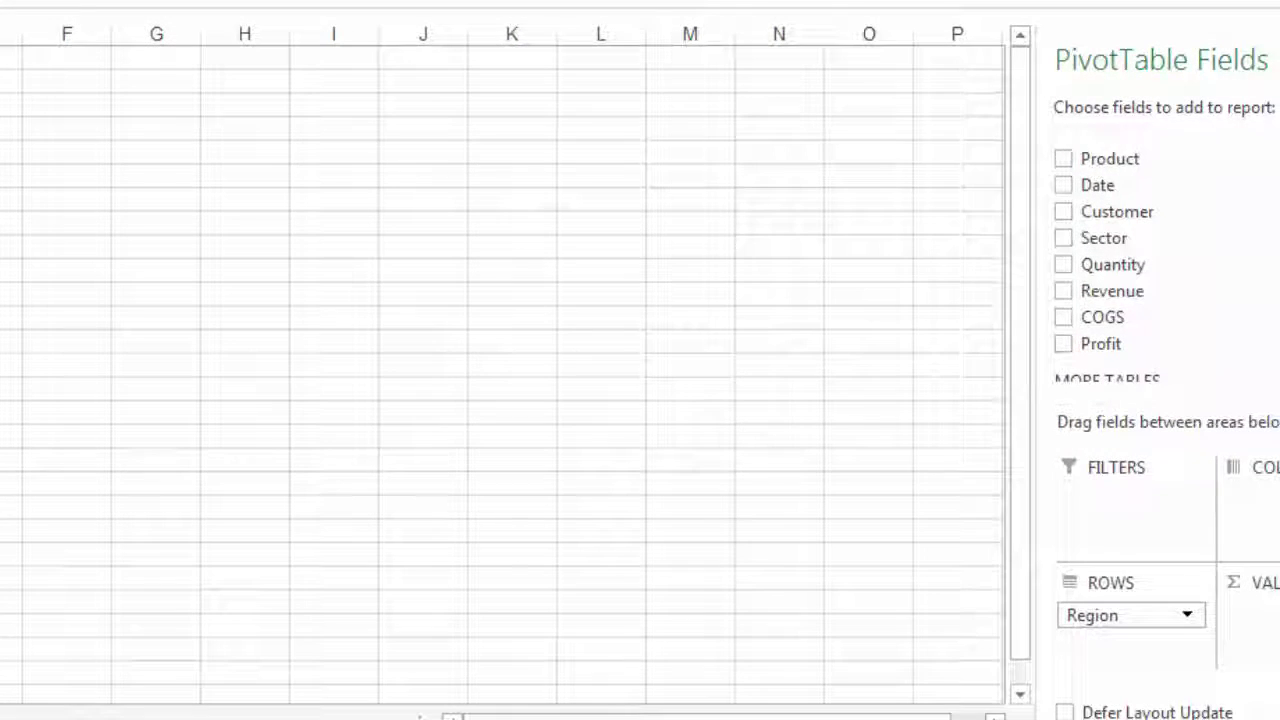
pyautogui.scroll(-1, 1076, 364)
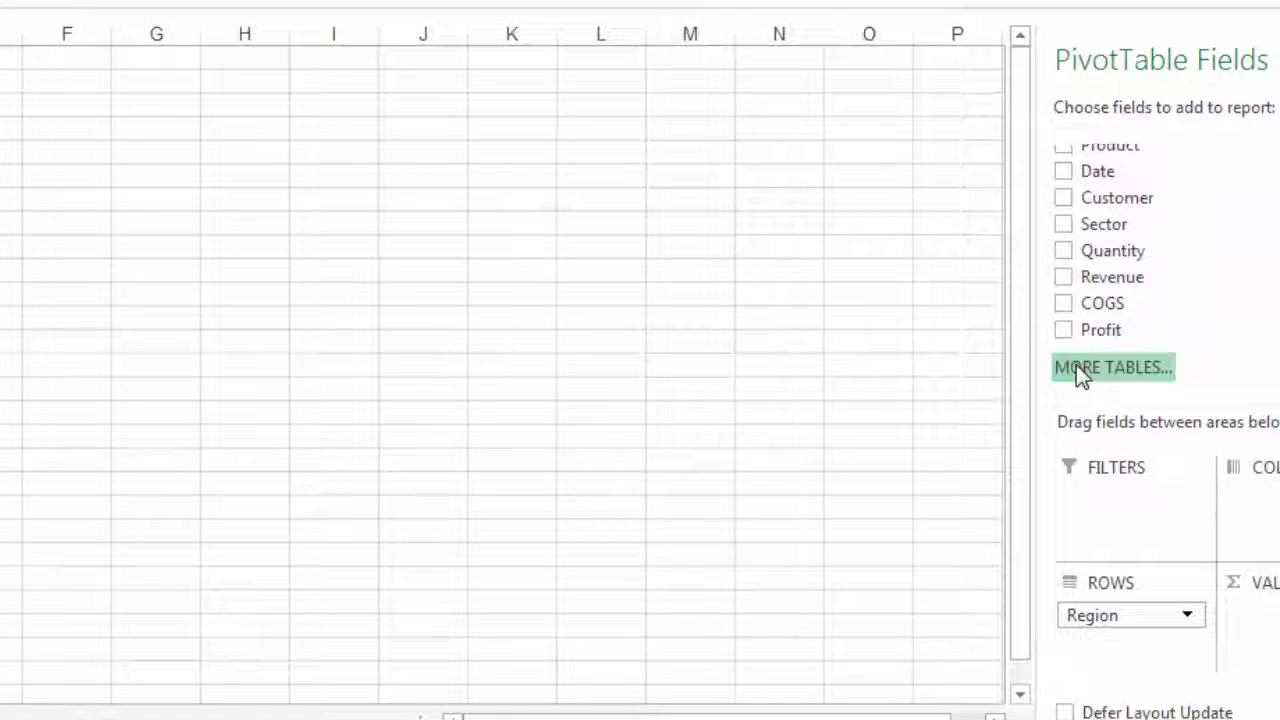
pyautogui.click(1065, 278)
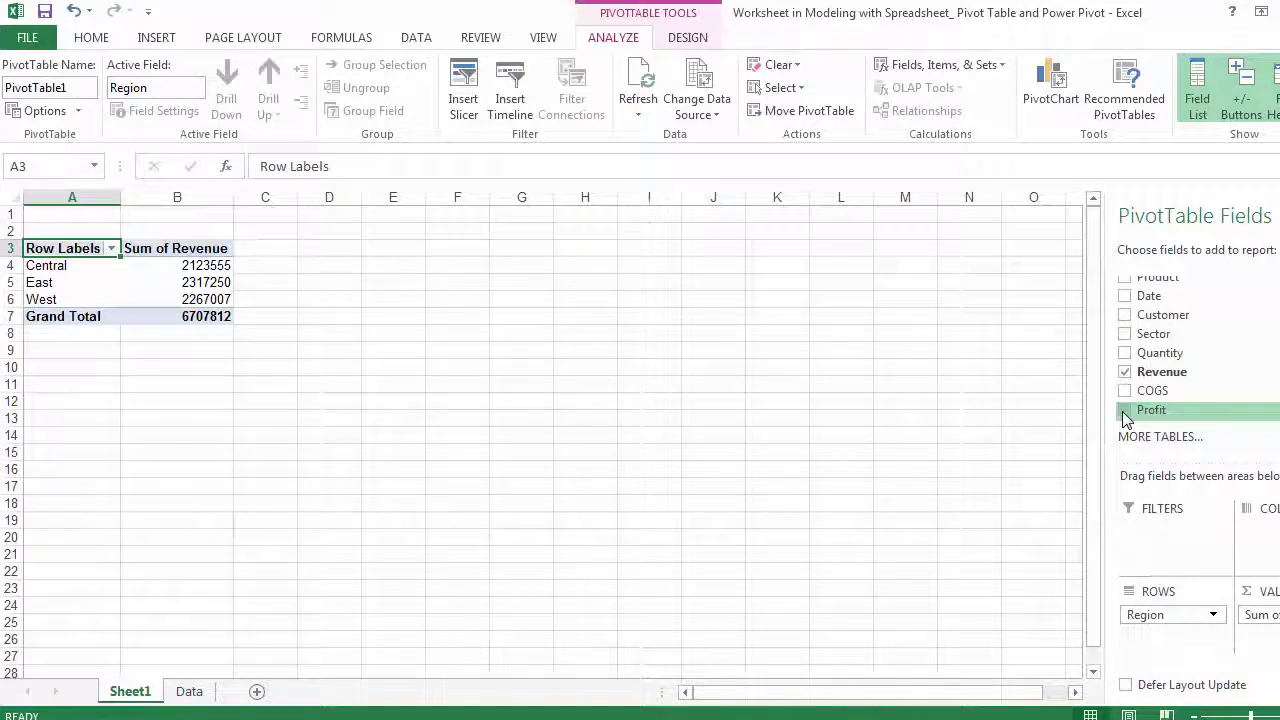
pyautogui.click(1125, 411)
pyautogui.click(1125, 393)
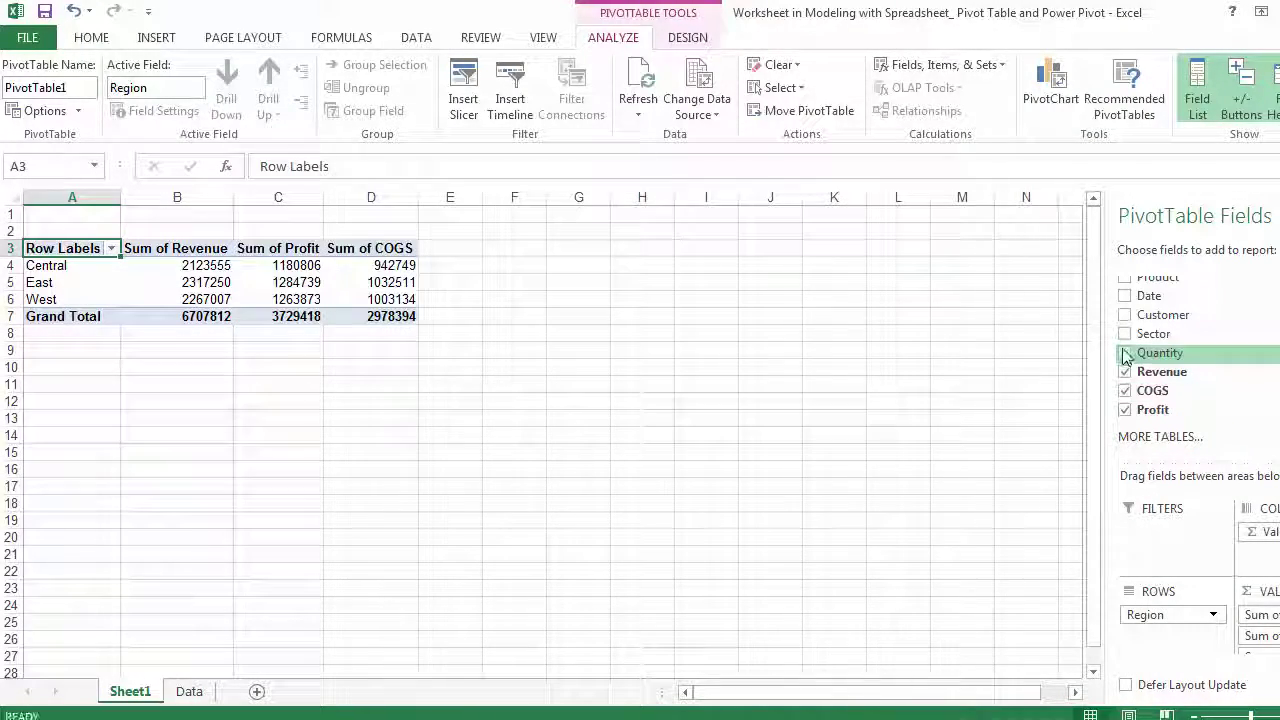
pyautogui.click(1125, 354)
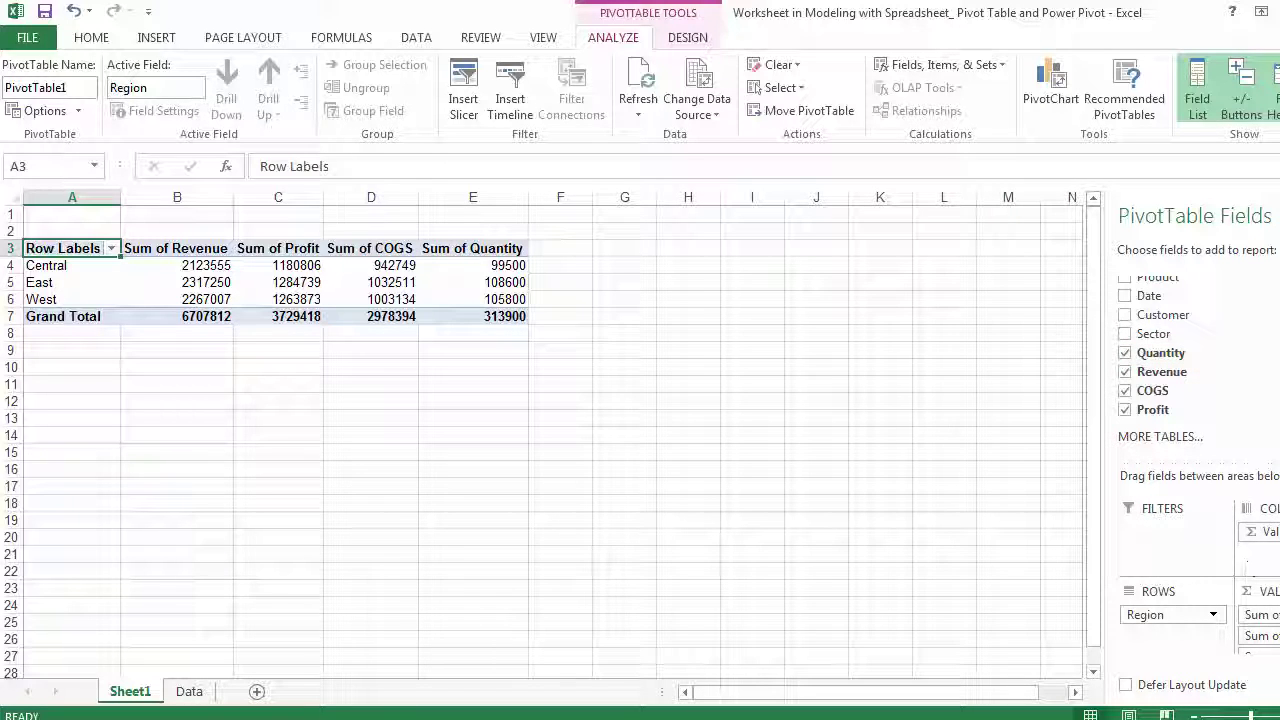
# Step: Try Product as a second row level, remove it again, and take Quantity, Revenue and COGS out of the pivot table
pyautogui.scroll(1, 1160, 360)
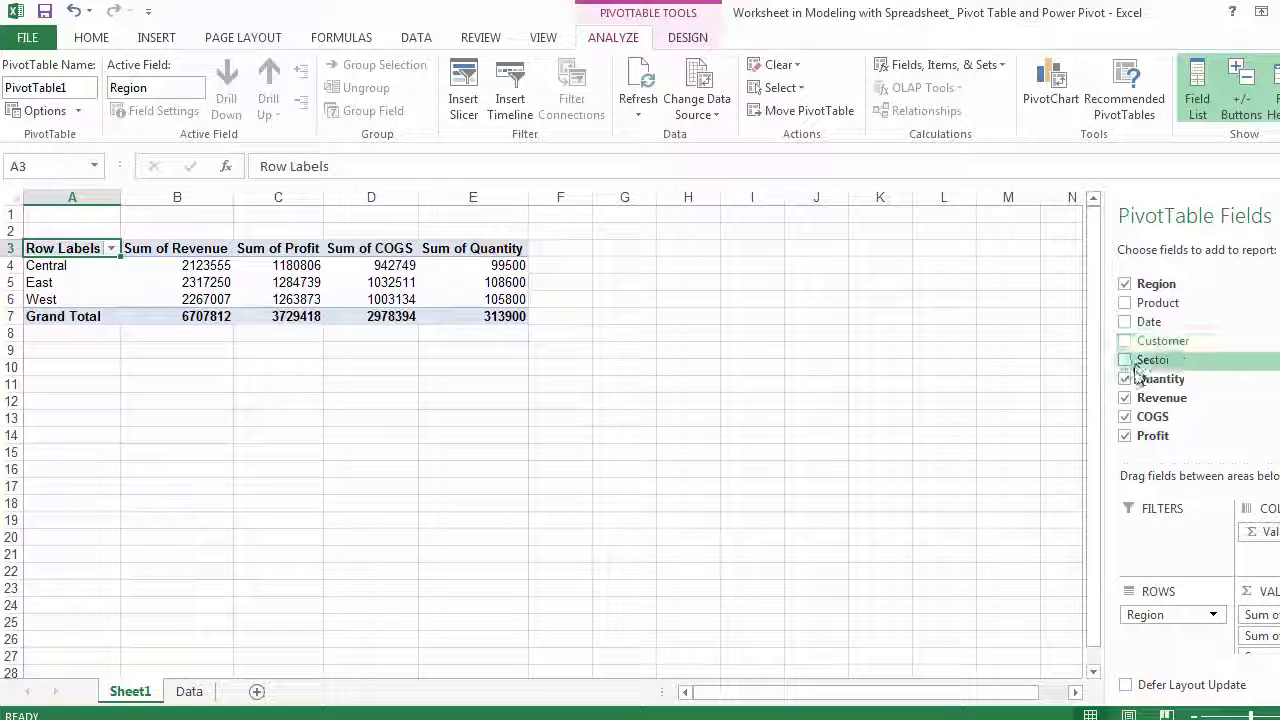
pyautogui.click(1131, 308)
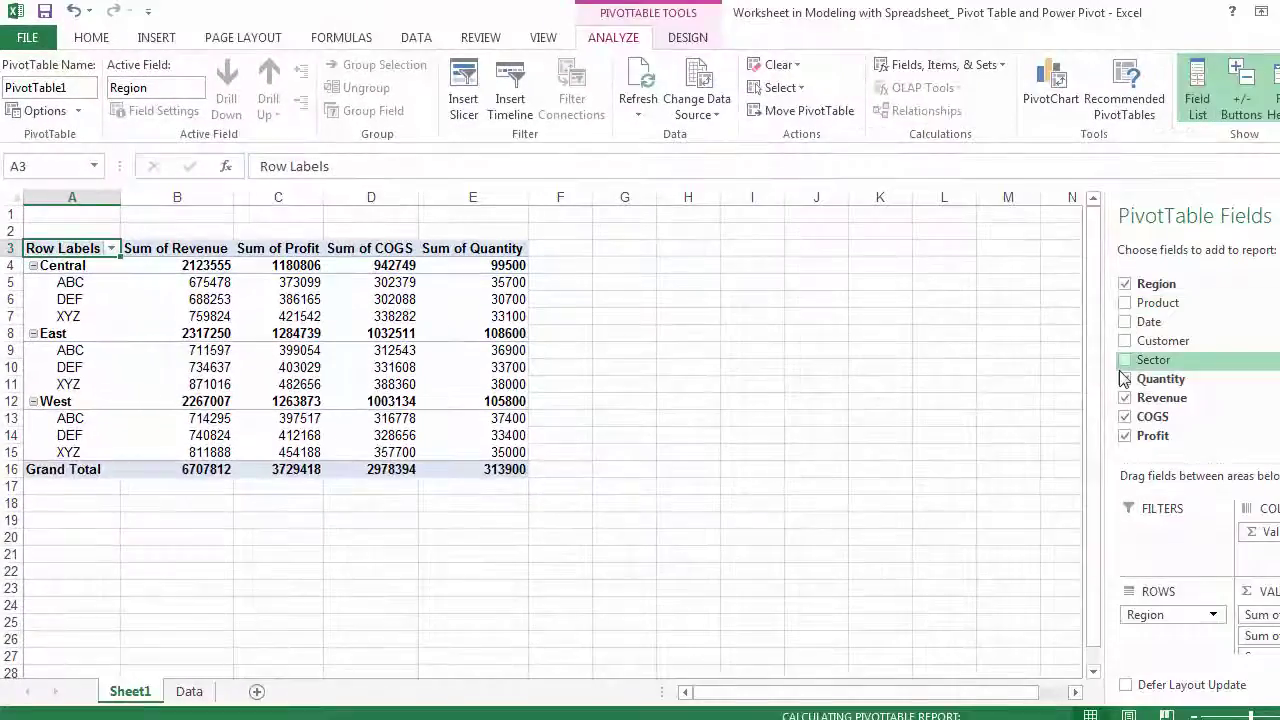
pyautogui.click(1125, 378)
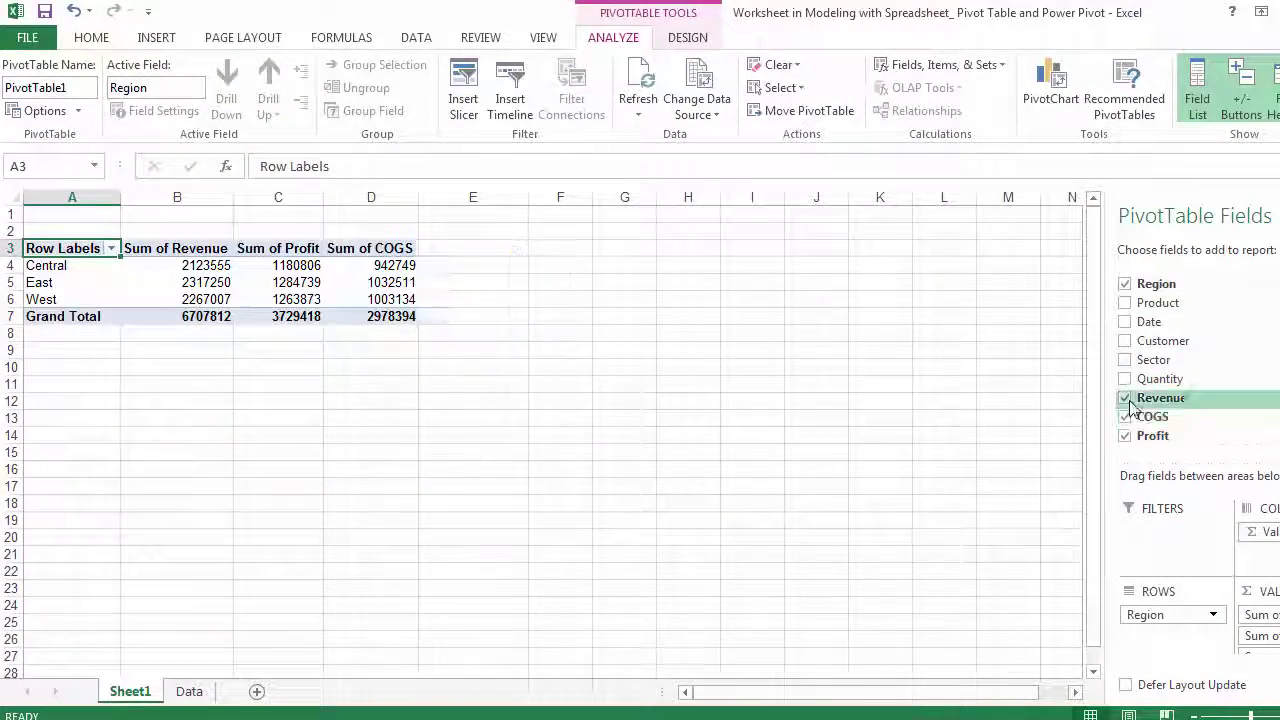
pyautogui.click(1125, 397)
pyautogui.click(1125, 417)
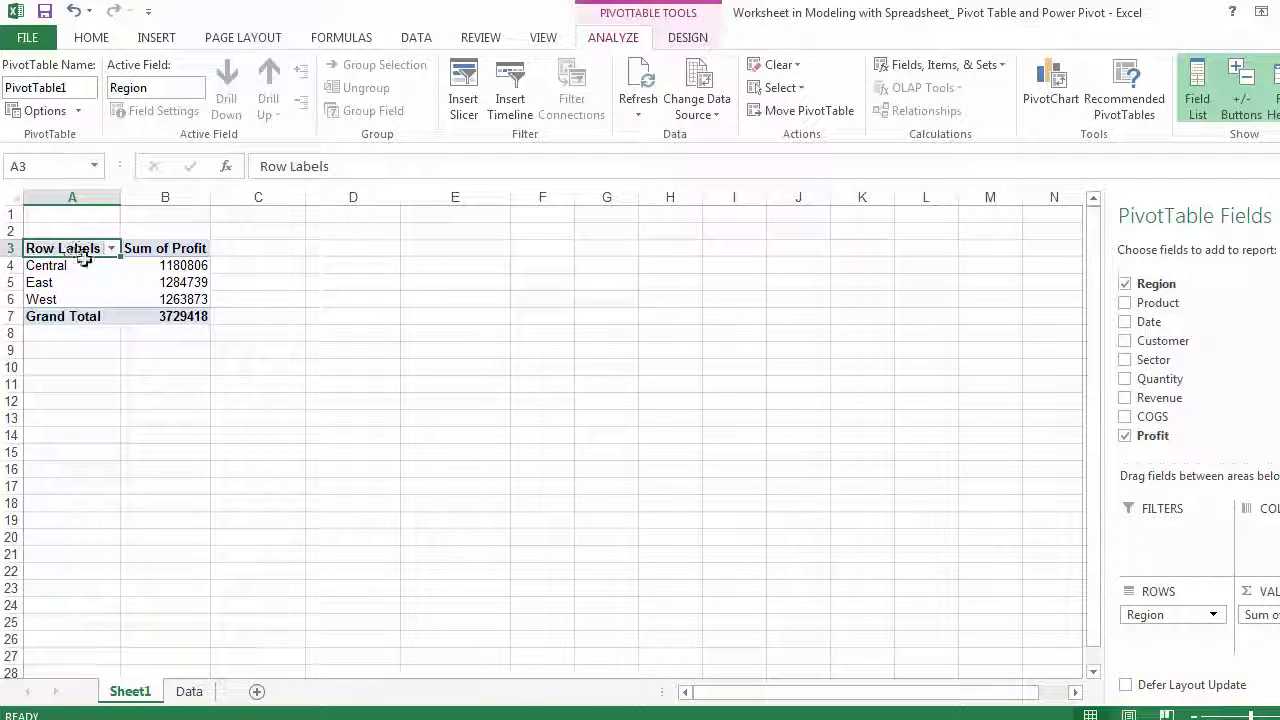
# Step: Insert a clustered column chart of the profit by region from A3:B6 and move it closer to the pivot table
pyautogui.moveTo(83, 257); pyautogui.dragTo(183, 299)
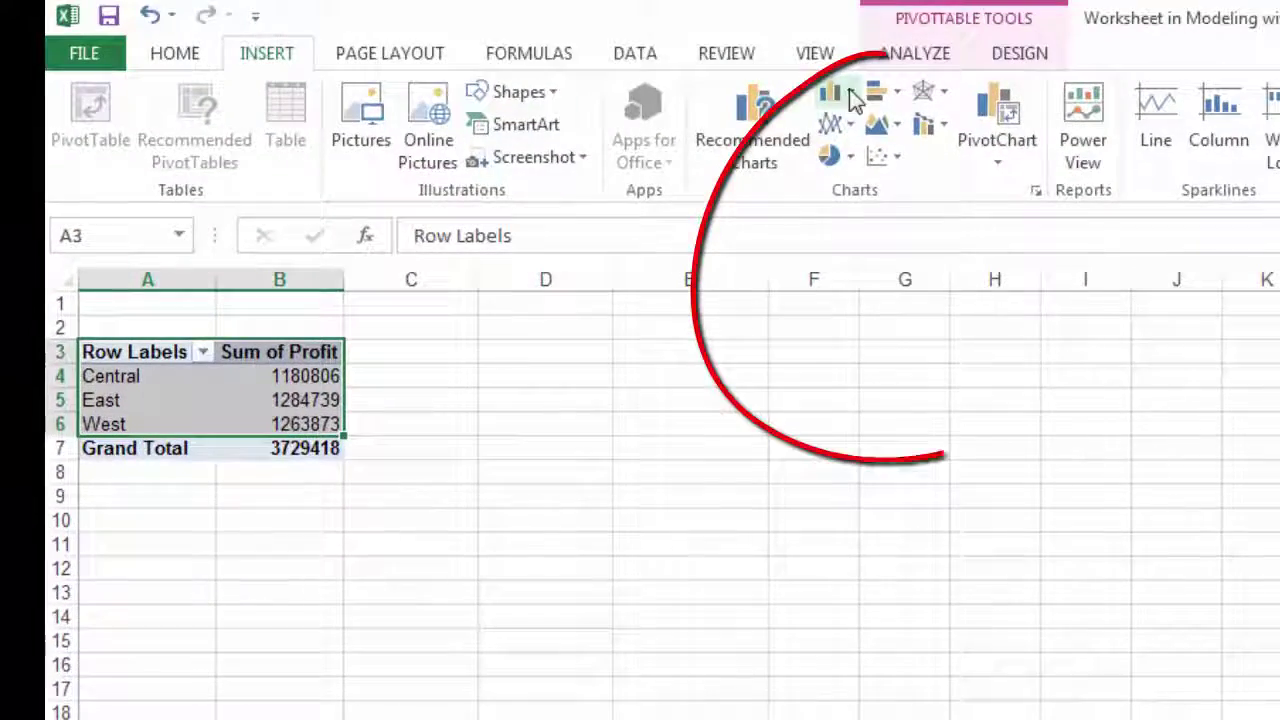
pyautogui.click(849, 93)
pyautogui.click(849, 177)
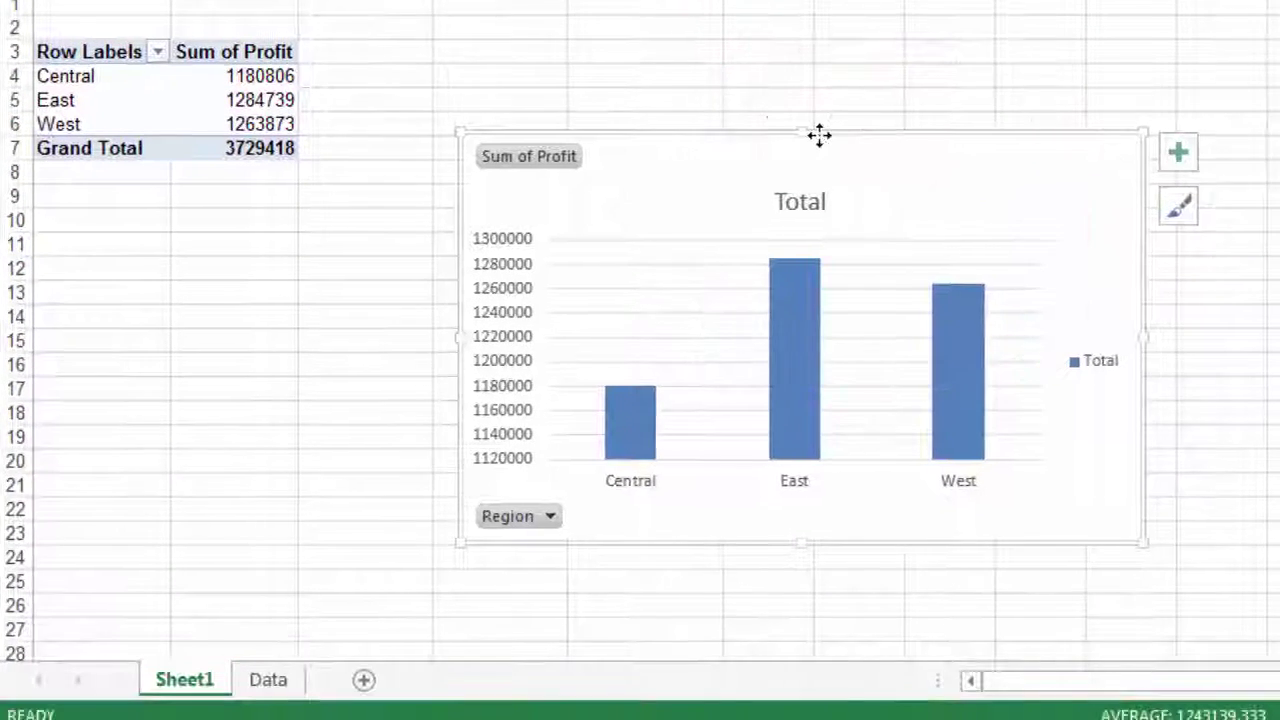
pyautogui.moveTo(855, 384); pyautogui.dragTo(755, 296)
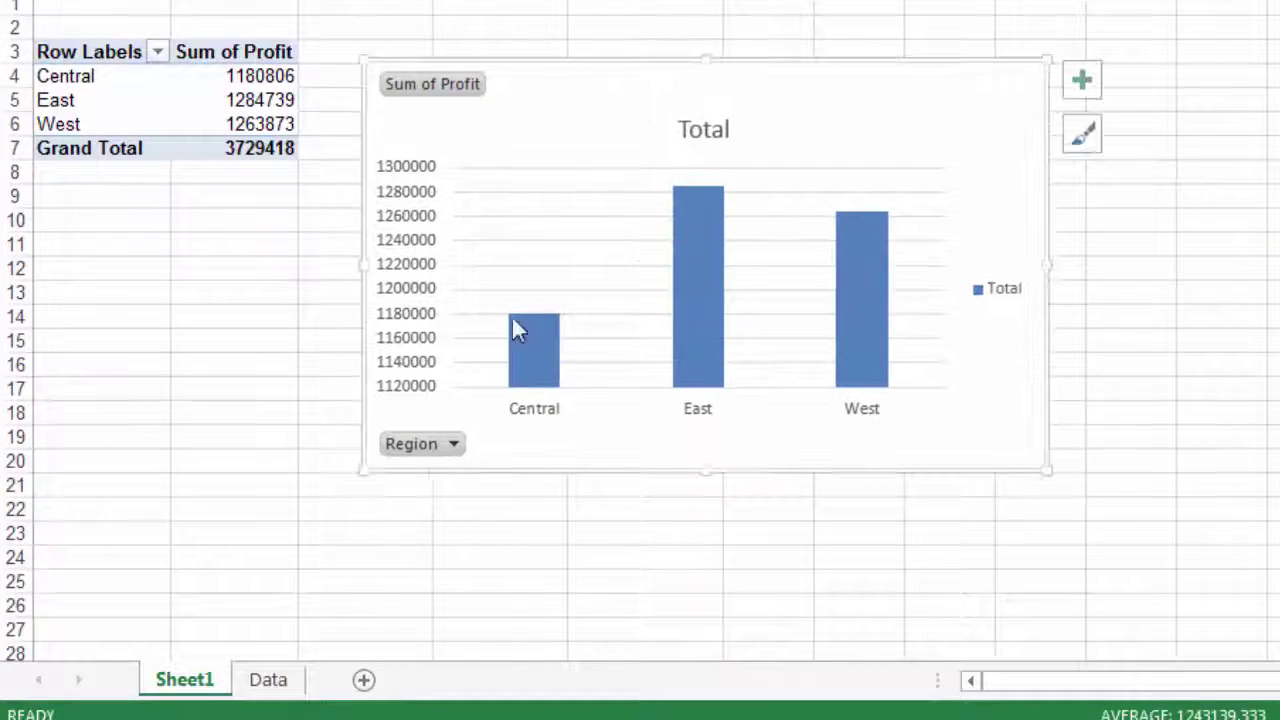
pyautogui.moveTo(537, 355)
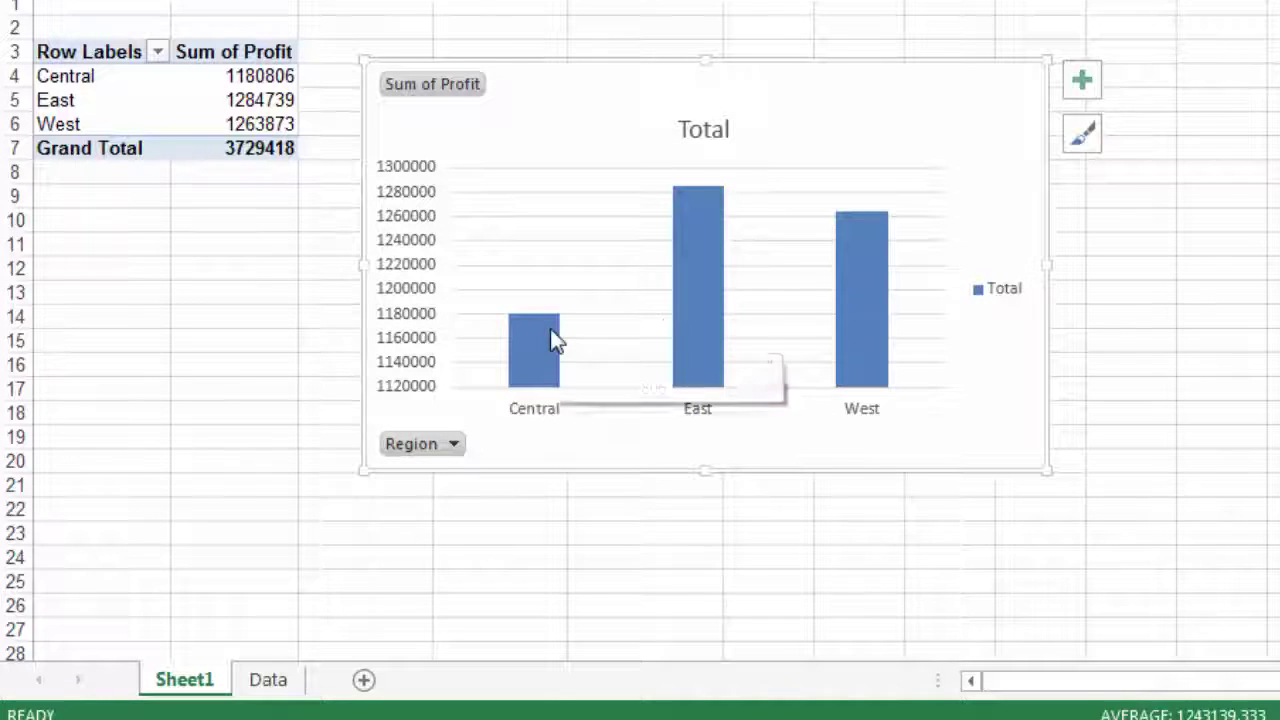
pyautogui.moveTo(872, 312)
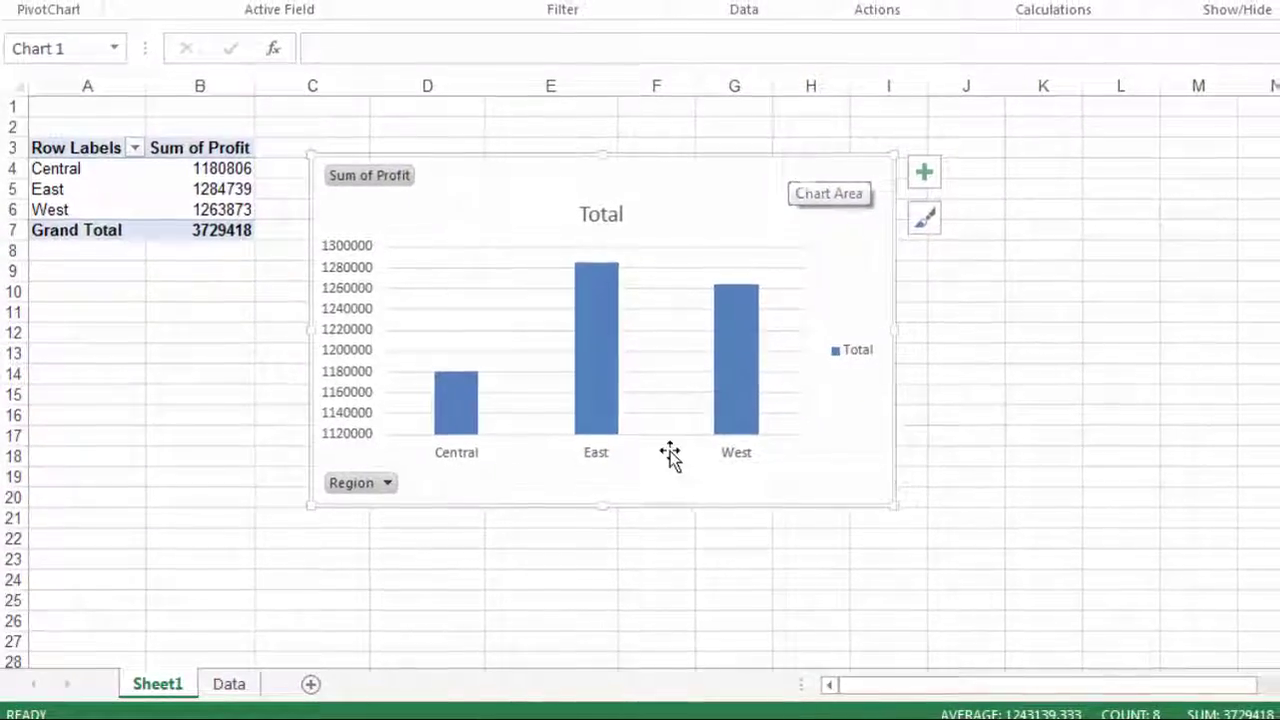
# Step: Switch to the TeamD_MDSS Project_Hotel Reservation System workbook and view the charts and slicers on the Revenue_Analysis sheet
pyautogui.moveTo(418, 709)
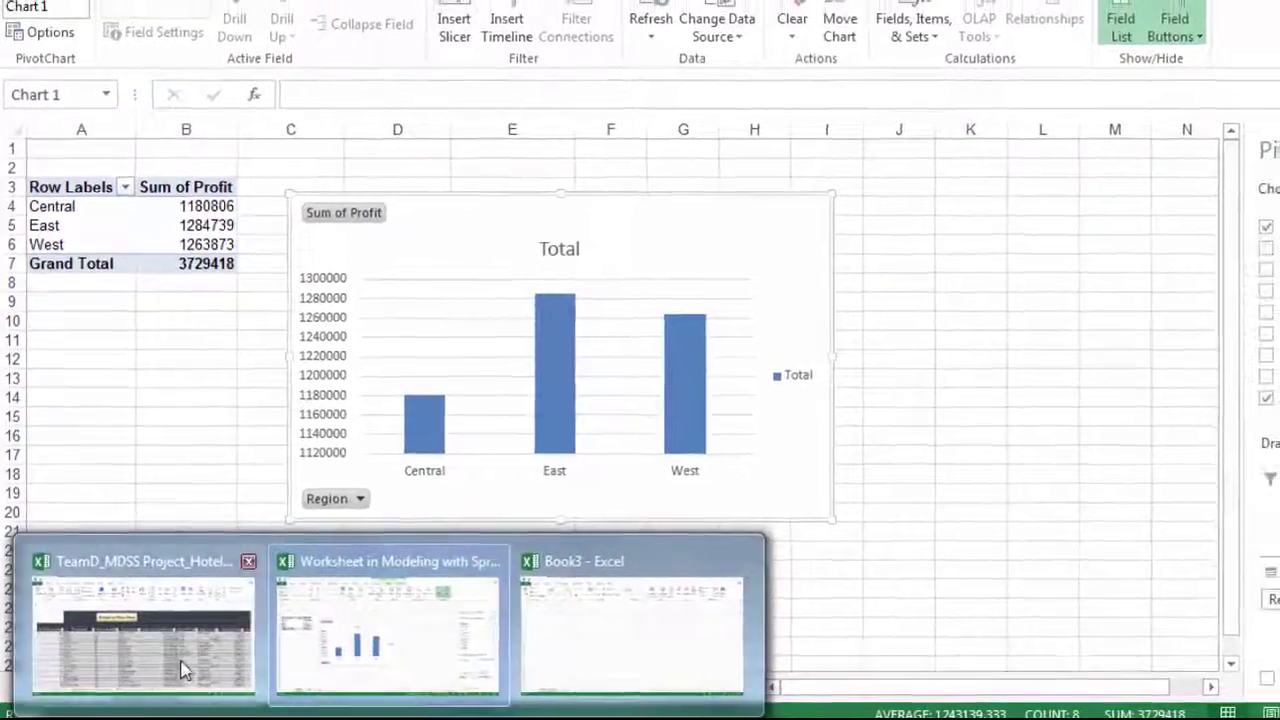
pyautogui.click(183, 670)
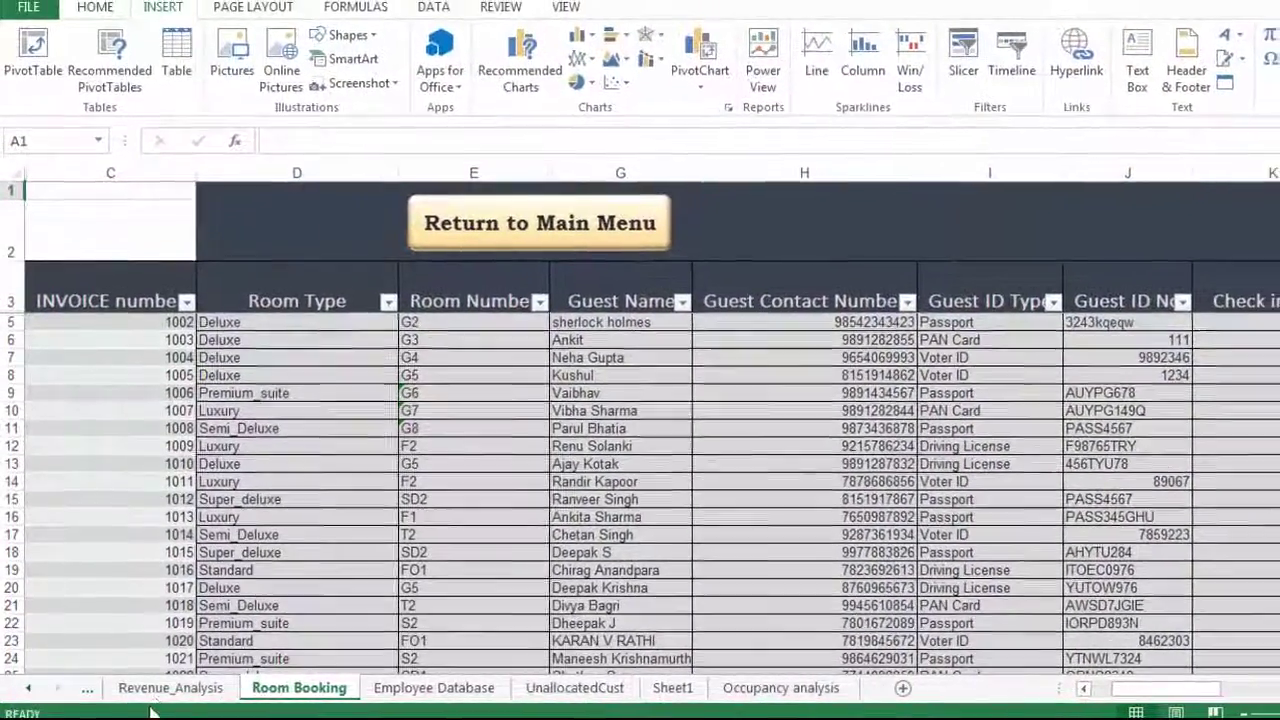
pyautogui.click(160, 688)
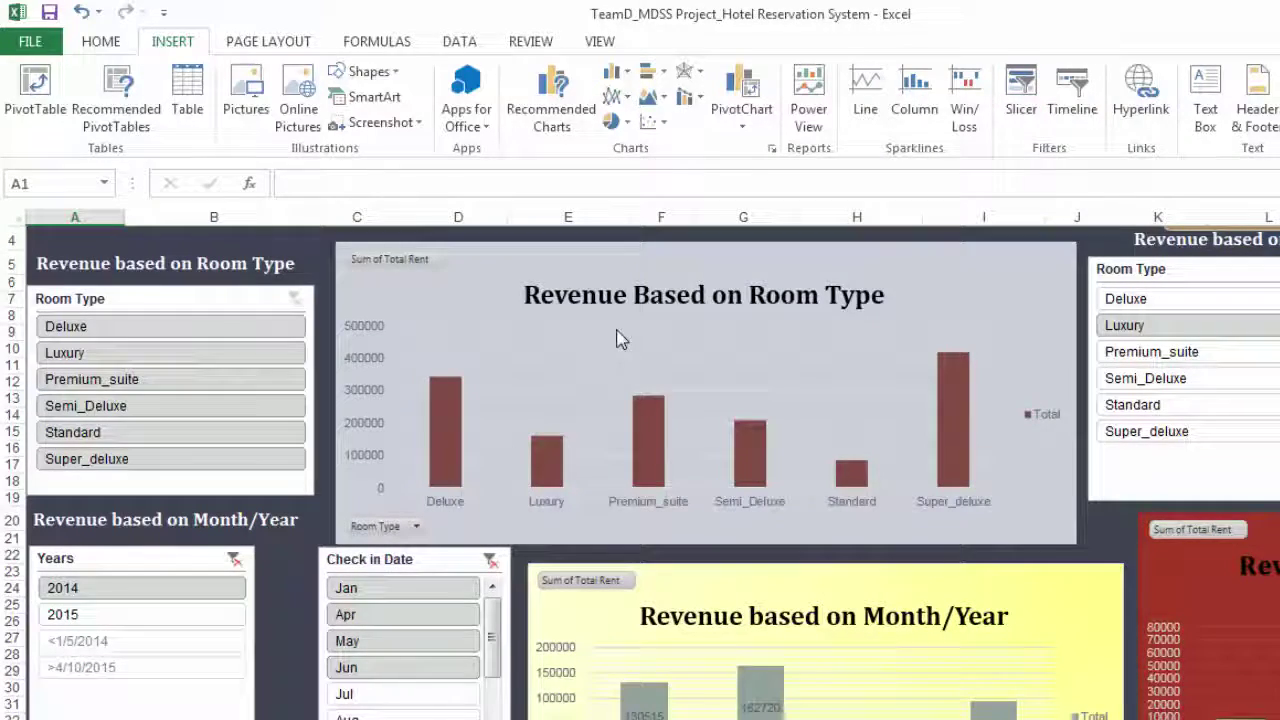
pyautogui.scroll(-1, 618, 340)
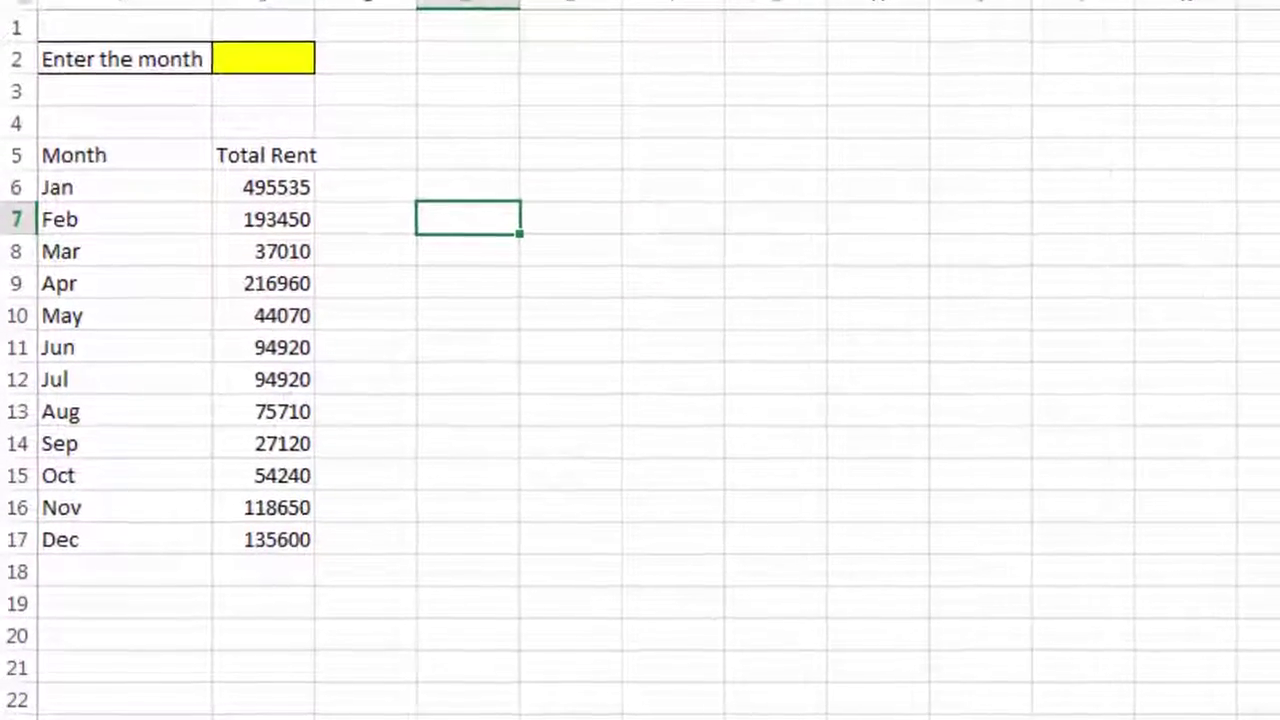
# Step: Review the Month and Total Rent table and the month entry label above it
pyautogui.moveTo(138, 140)
pyautogui.mouseDown()
pyautogui.moveTo(163, 174)
pyautogui.moveTo(236, 516)
pyautogui.mouseUp()
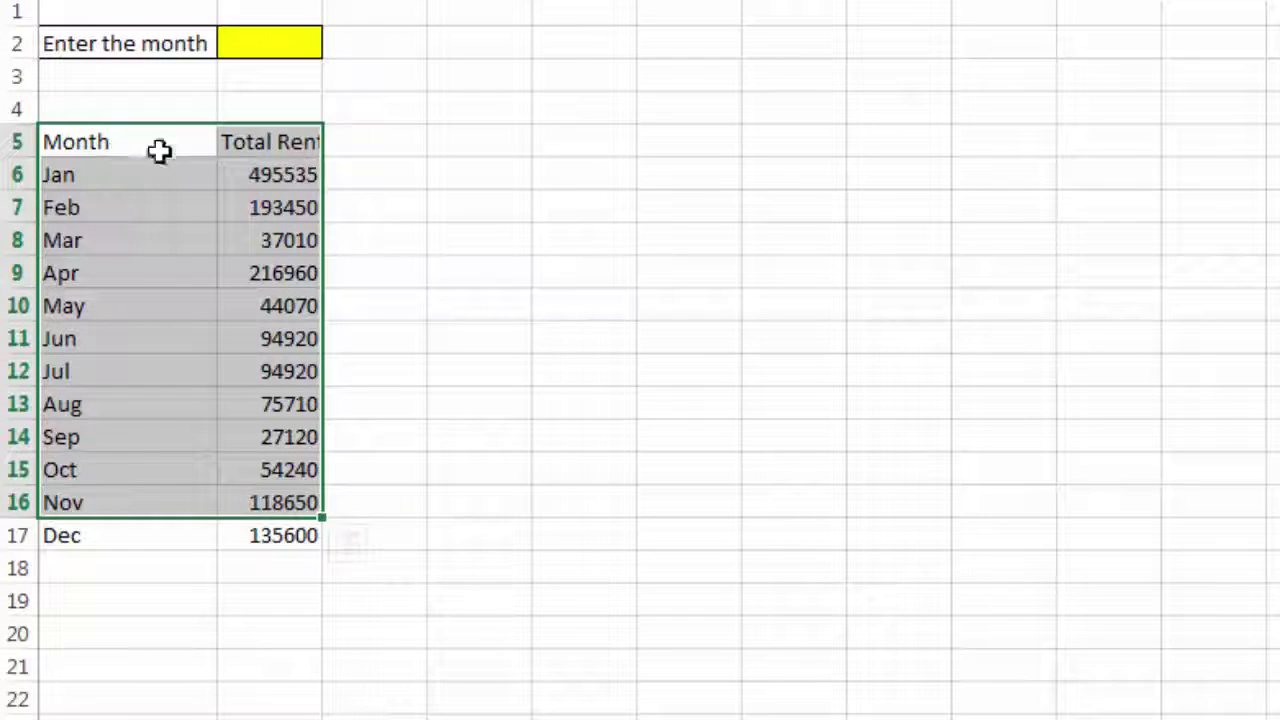
pyautogui.click(272, 141)
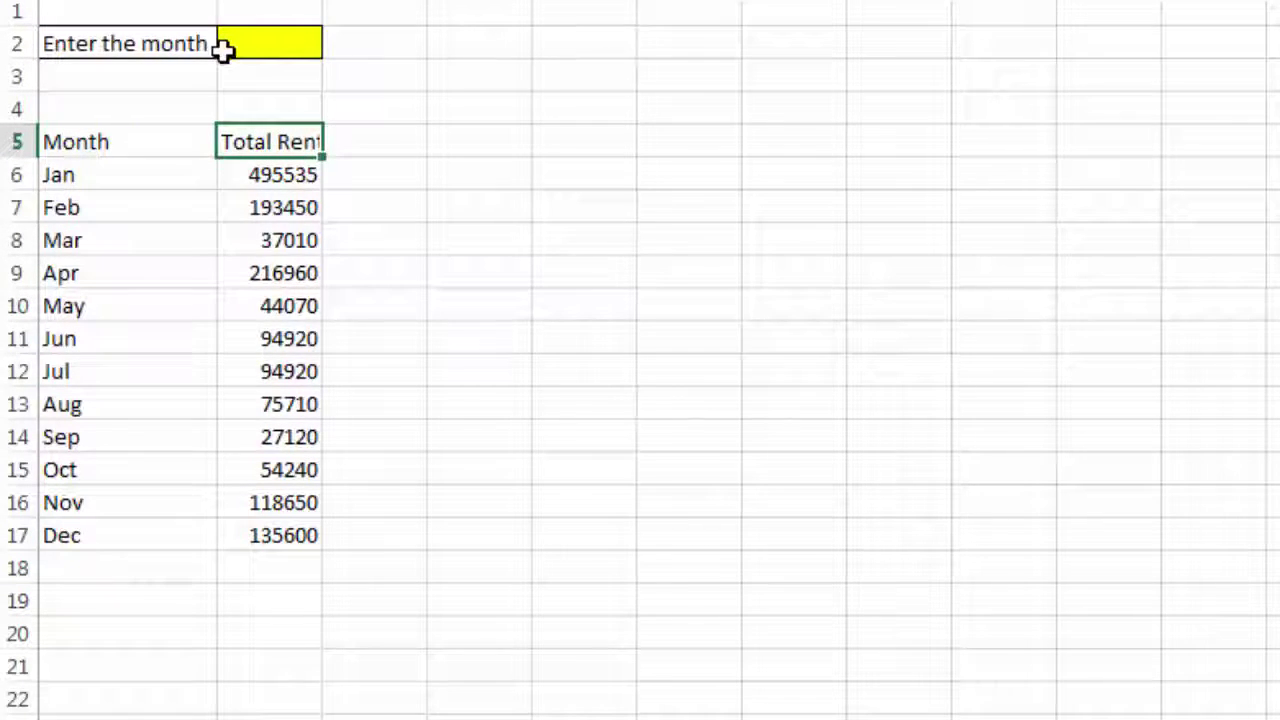
pyautogui.click(109, 42)
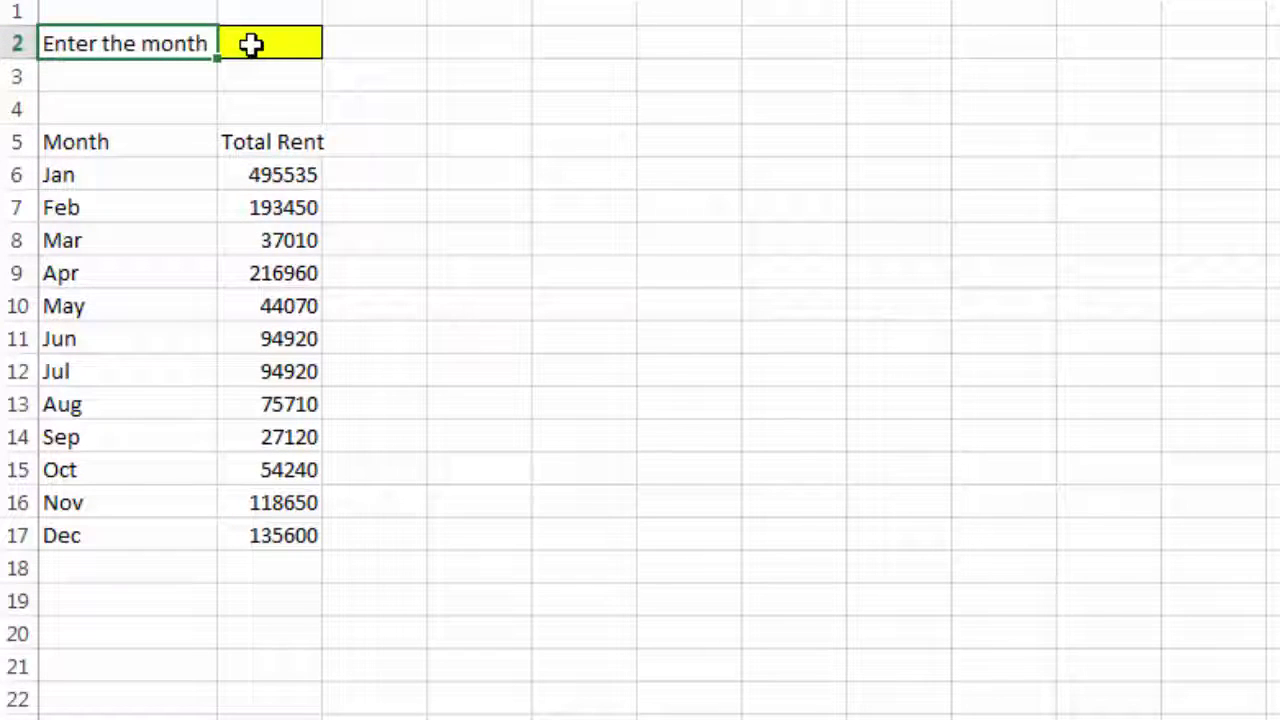
# Step: Set the yellow month entry cell B2 to Jul using its list of months
pyautogui.click(250, 44)
pyautogui.click(337, 44)
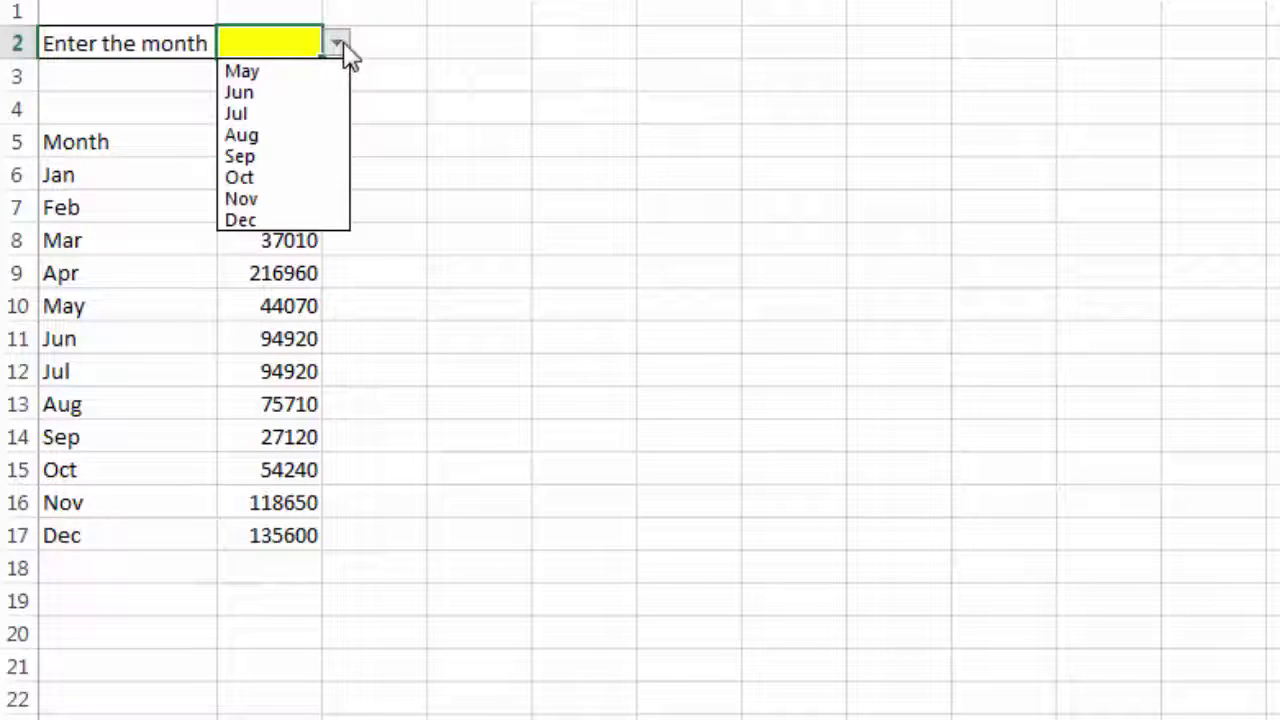
pyautogui.click(343, 44)
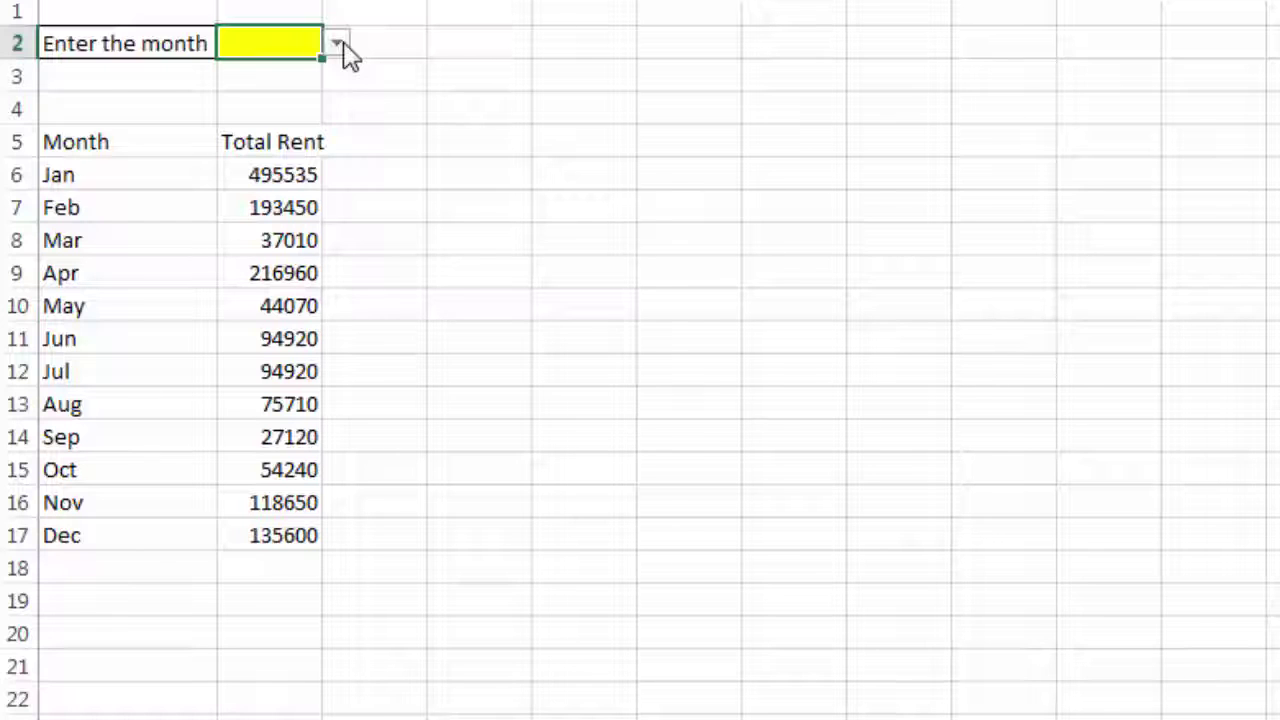
pyautogui.write('Jul')
pyautogui.press('Return')
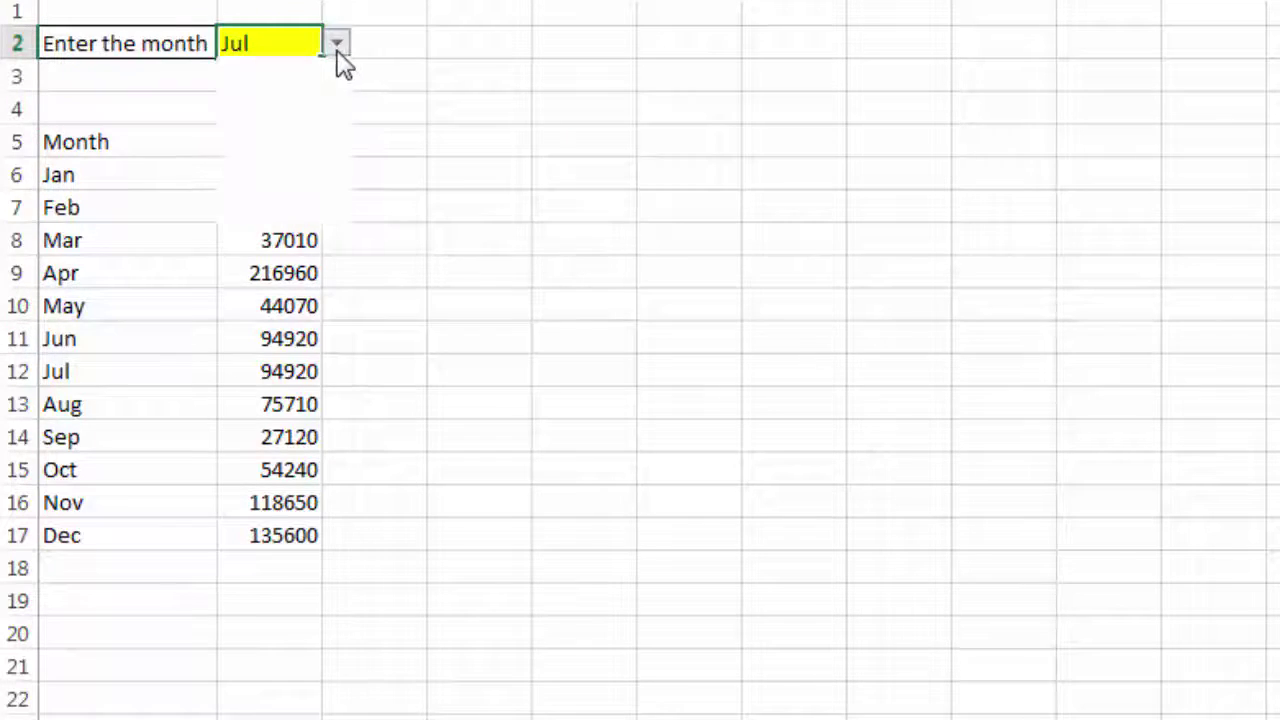
pyautogui.click(338, 44)
pyautogui.click(322, 121)
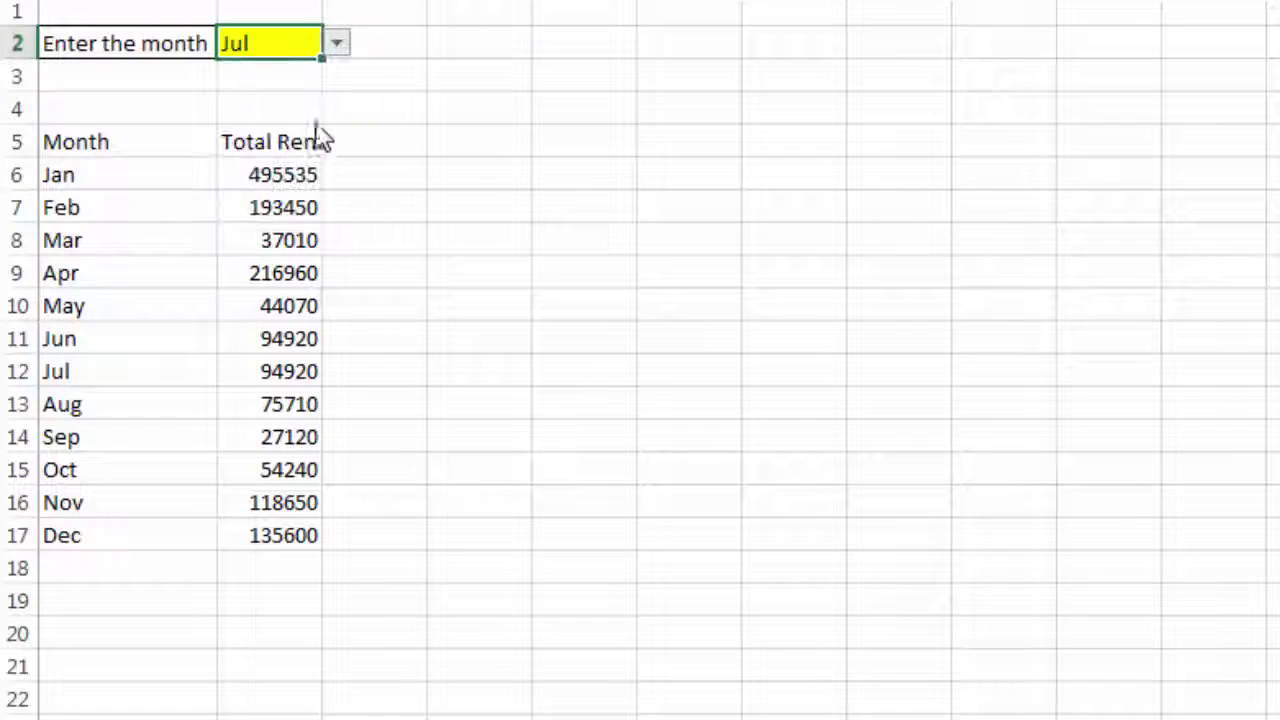
# Step: Enter =MATCH(B2,A6:A17,0) in cell E7 to find the position of the selected month in the month list
pyautogui.click(594, 209)
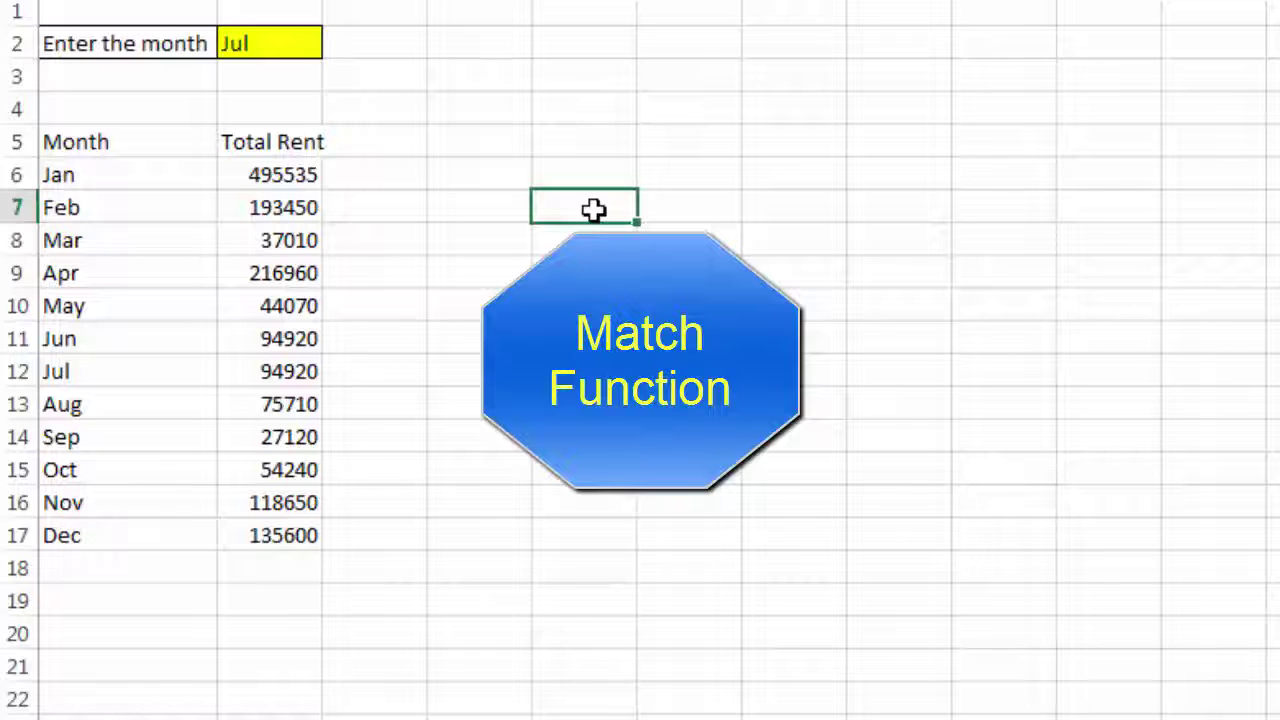
pyautogui.write('=mat')
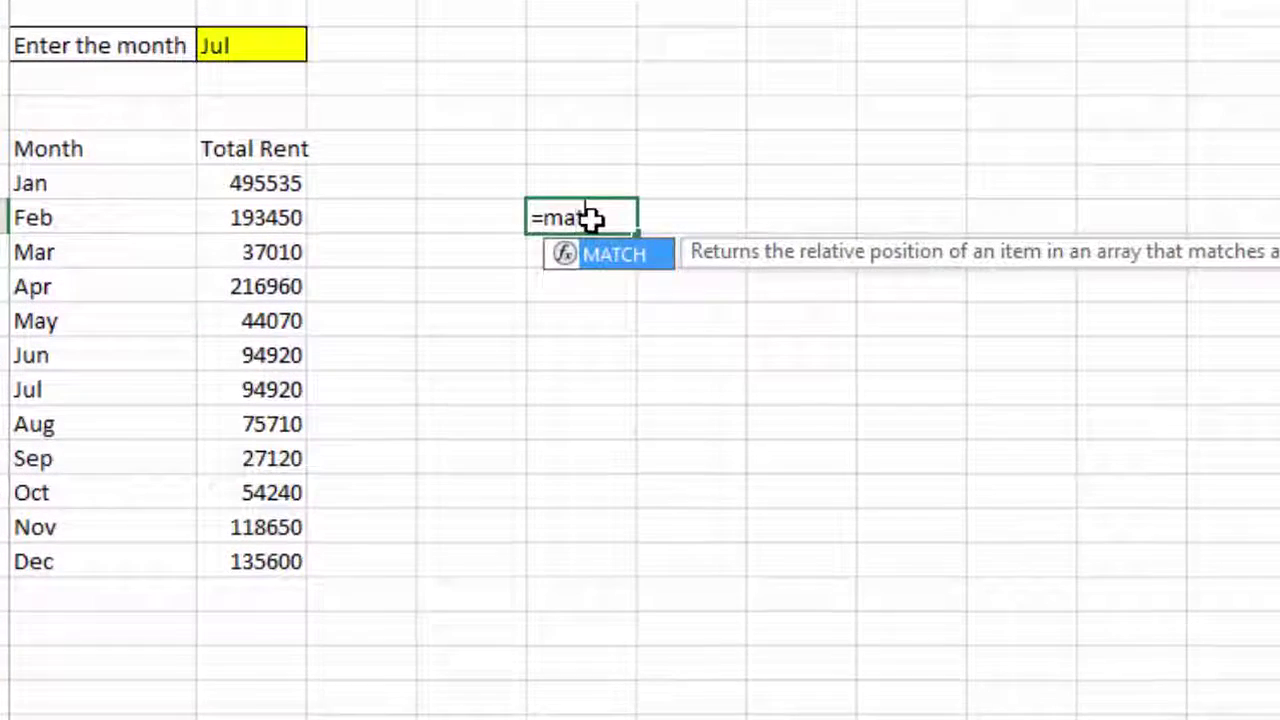
pyautogui.doubleClick(615, 256)
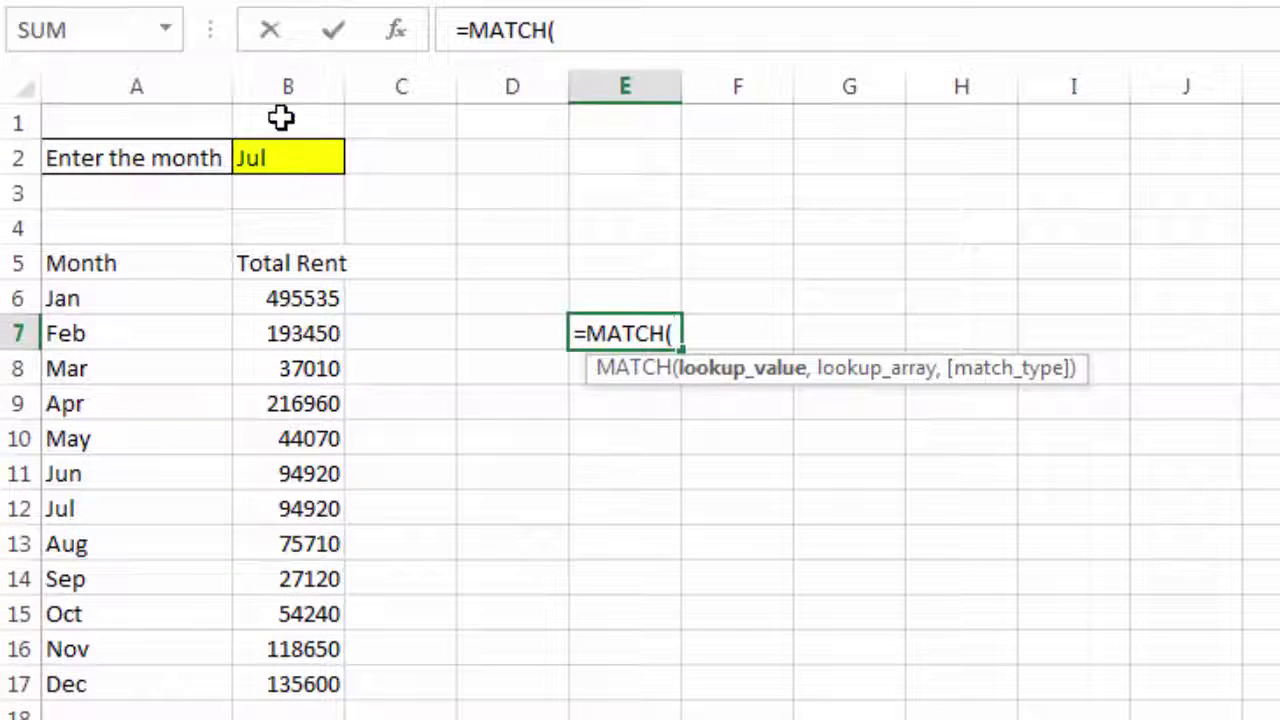
pyautogui.click(289, 151)
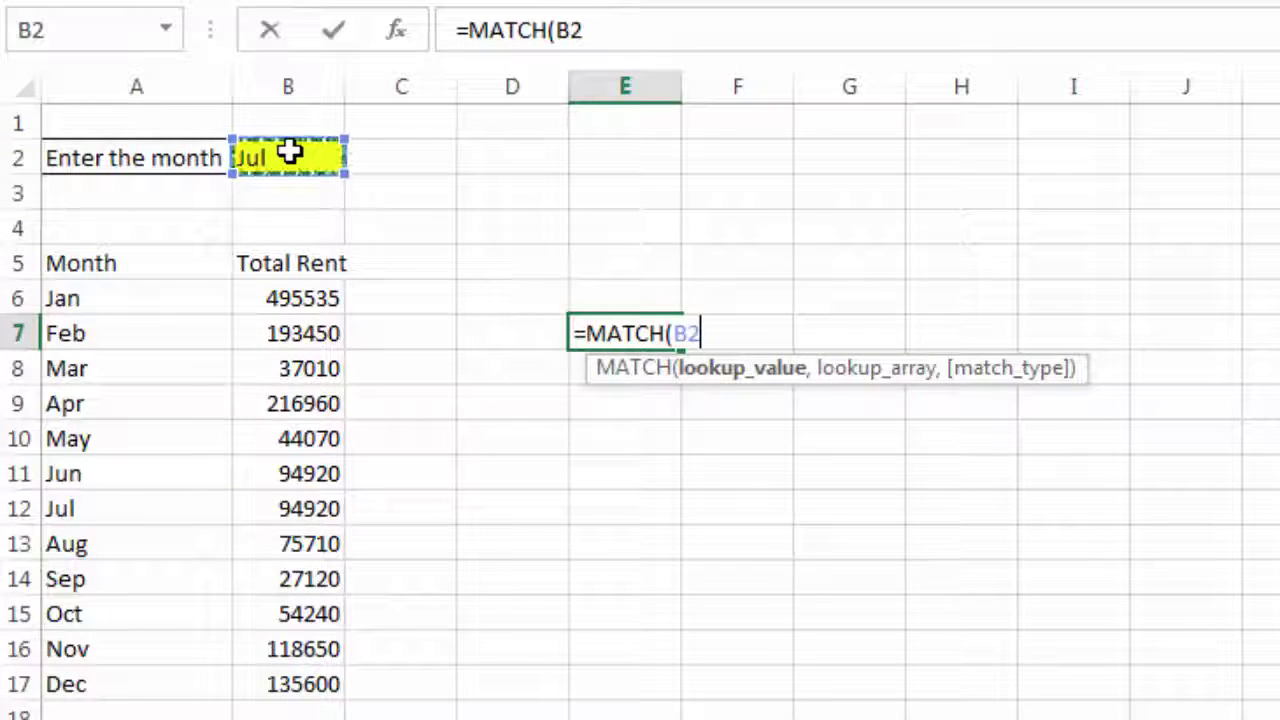
pyautogui.write(',')
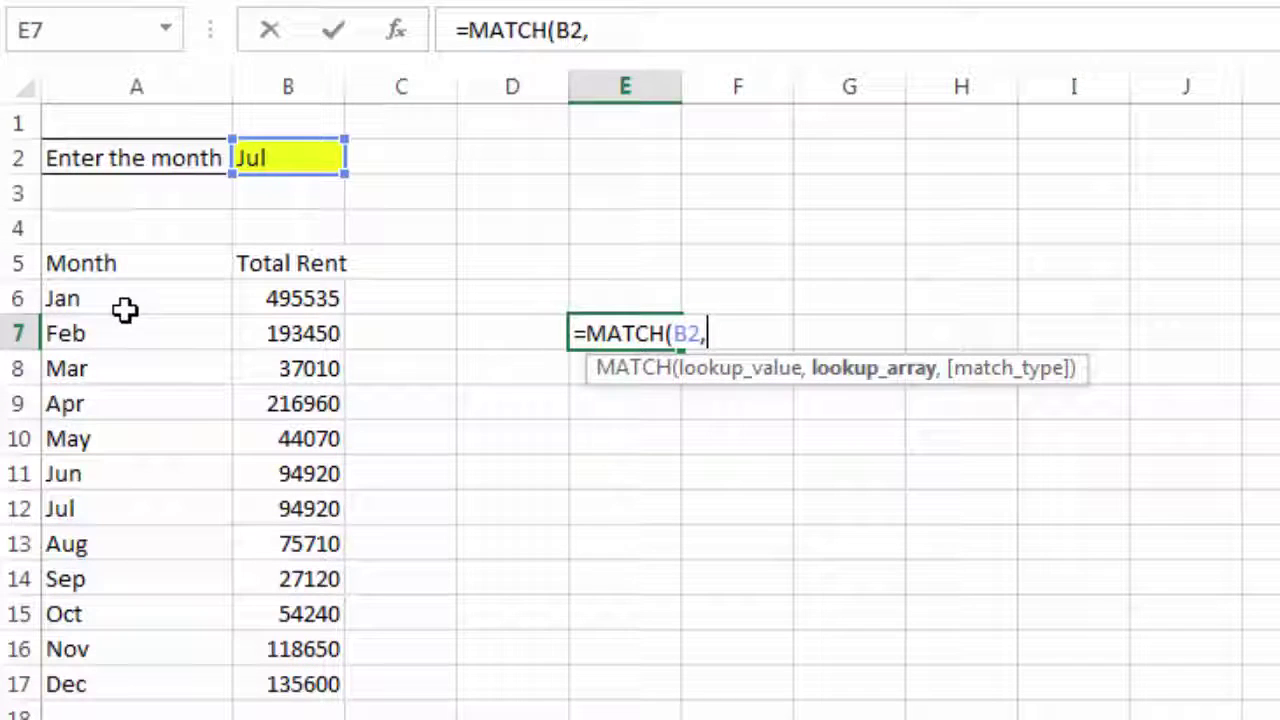
pyautogui.moveTo(122, 296); pyautogui.dragTo(129, 683)
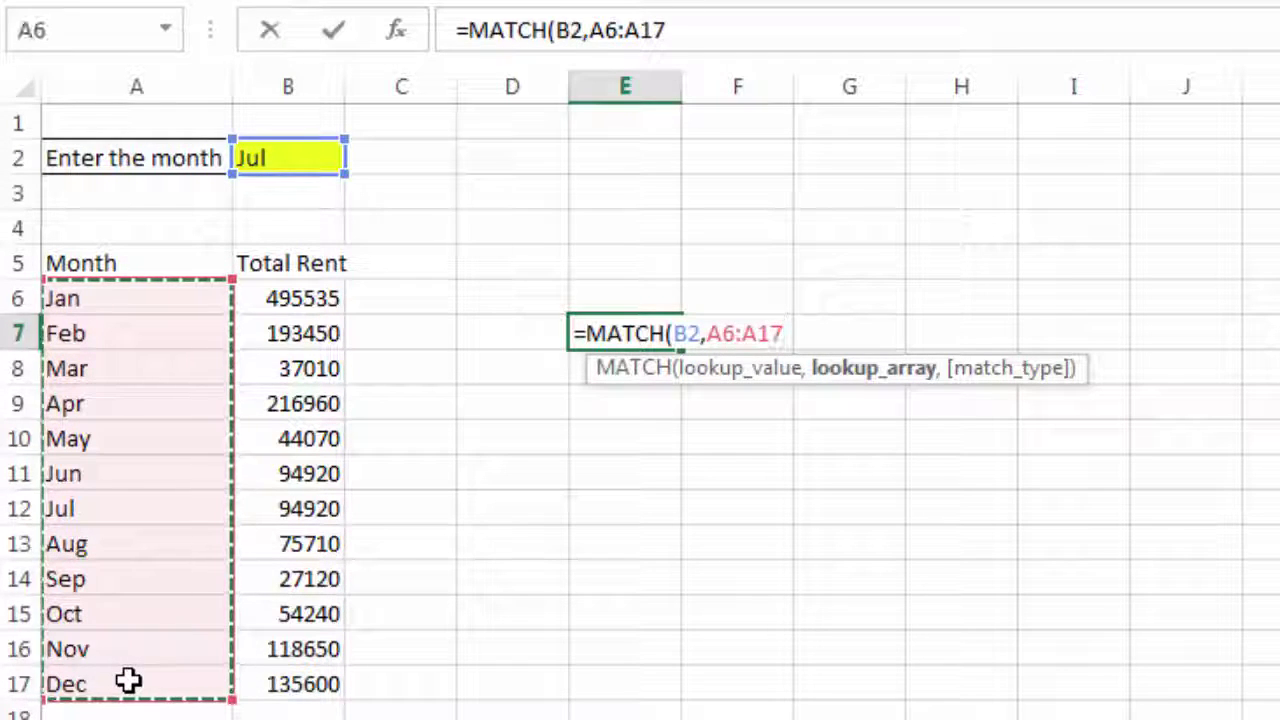
pyautogui.write(',')
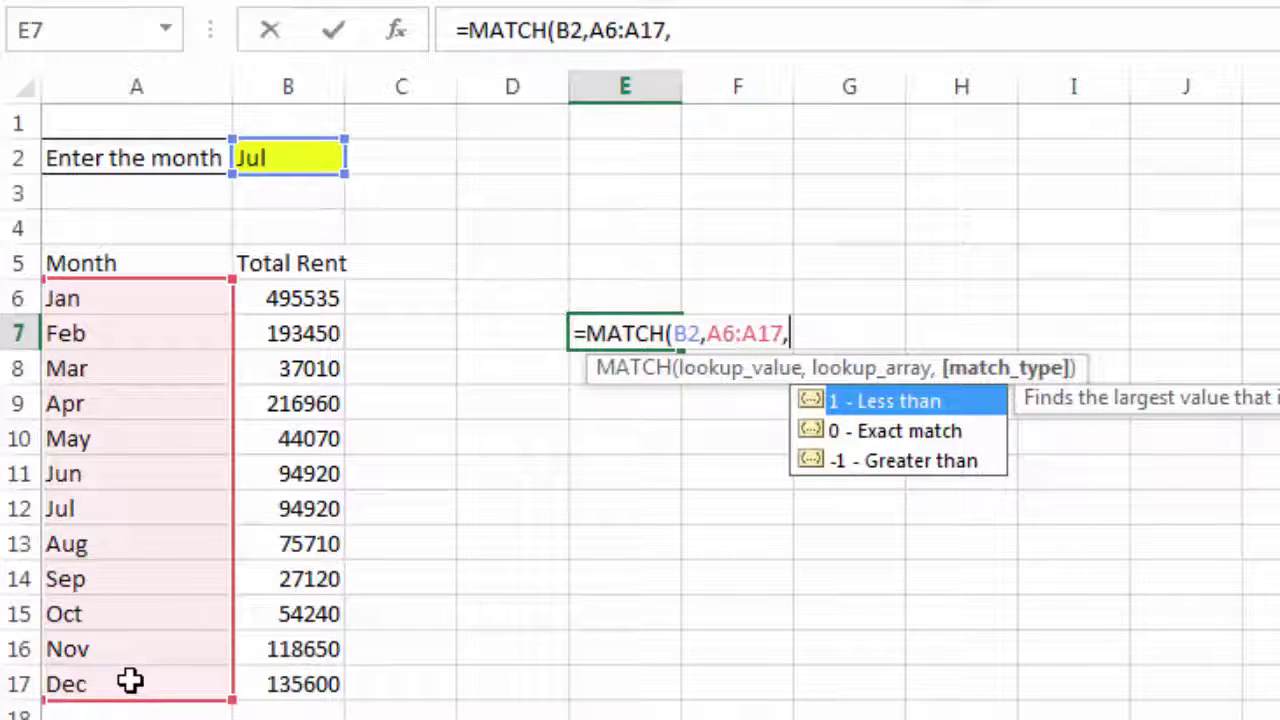
pyautogui.write('0')
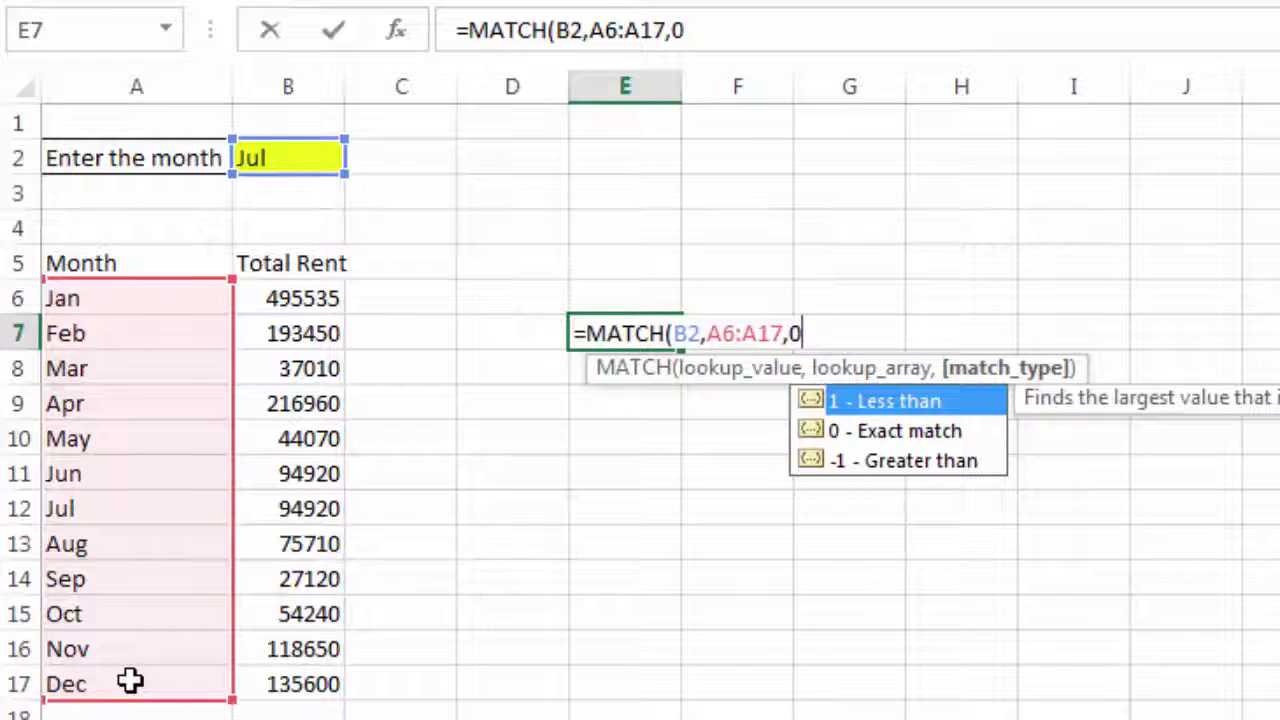
pyautogui.write(')')
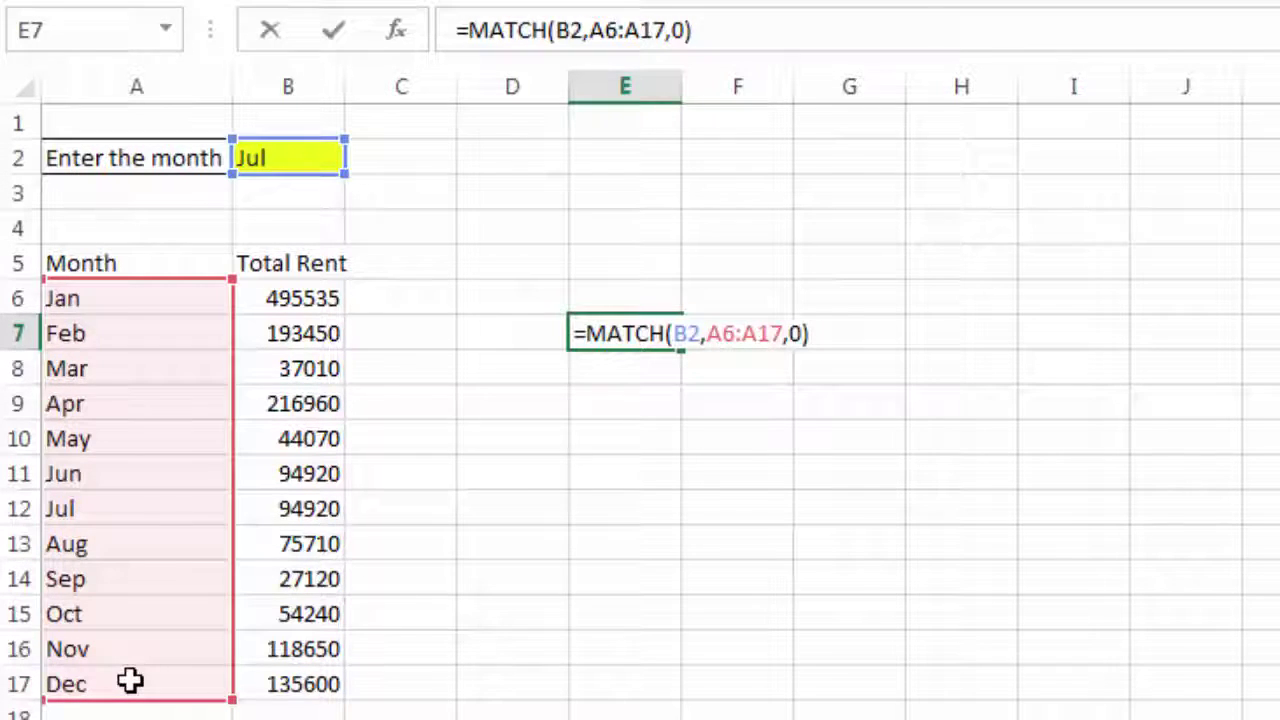
pyautogui.press('Return')
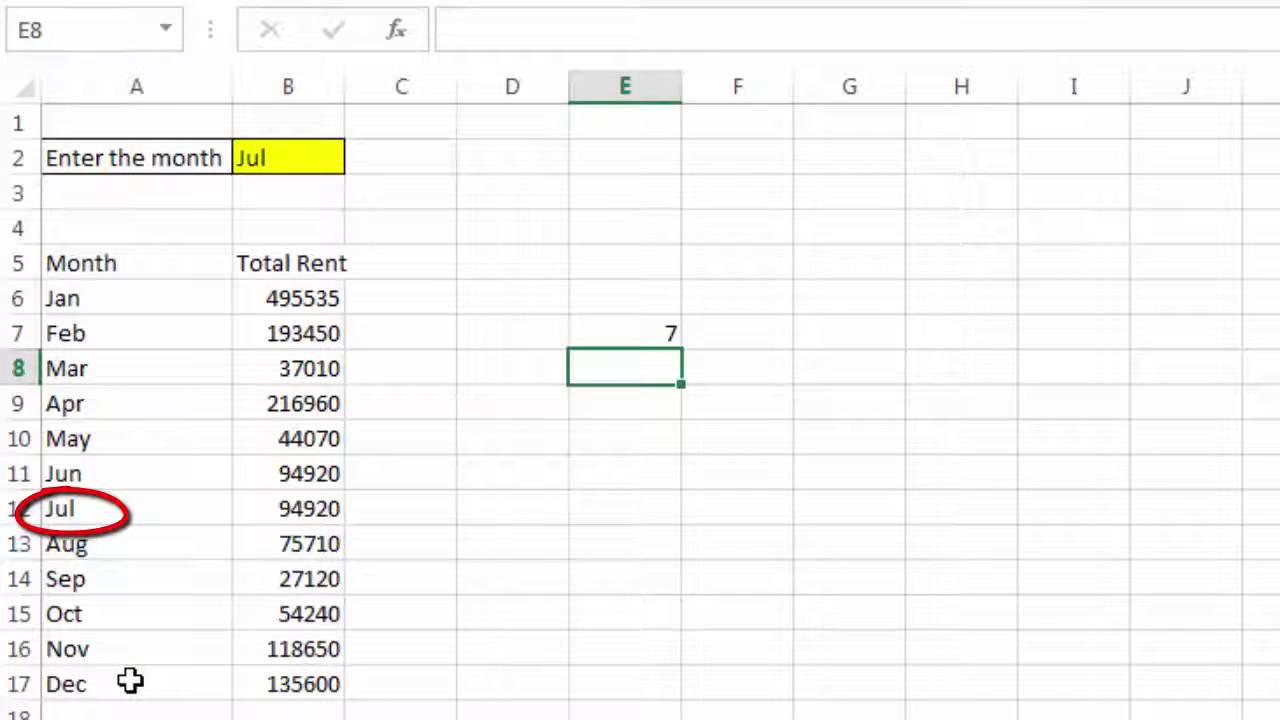
# Step: Enter =E7-1 in cell E8 to get the position of the preceding month
pyautogui.click(112, 484)
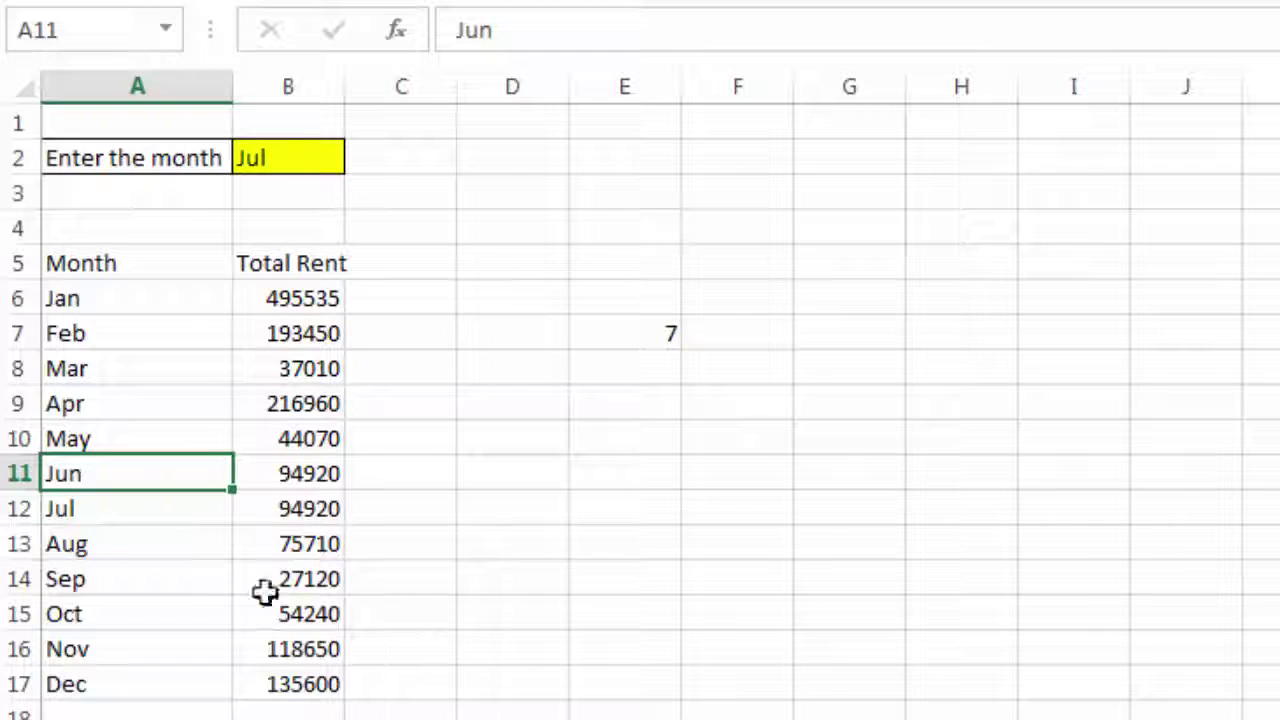
pyautogui.click(622, 372)
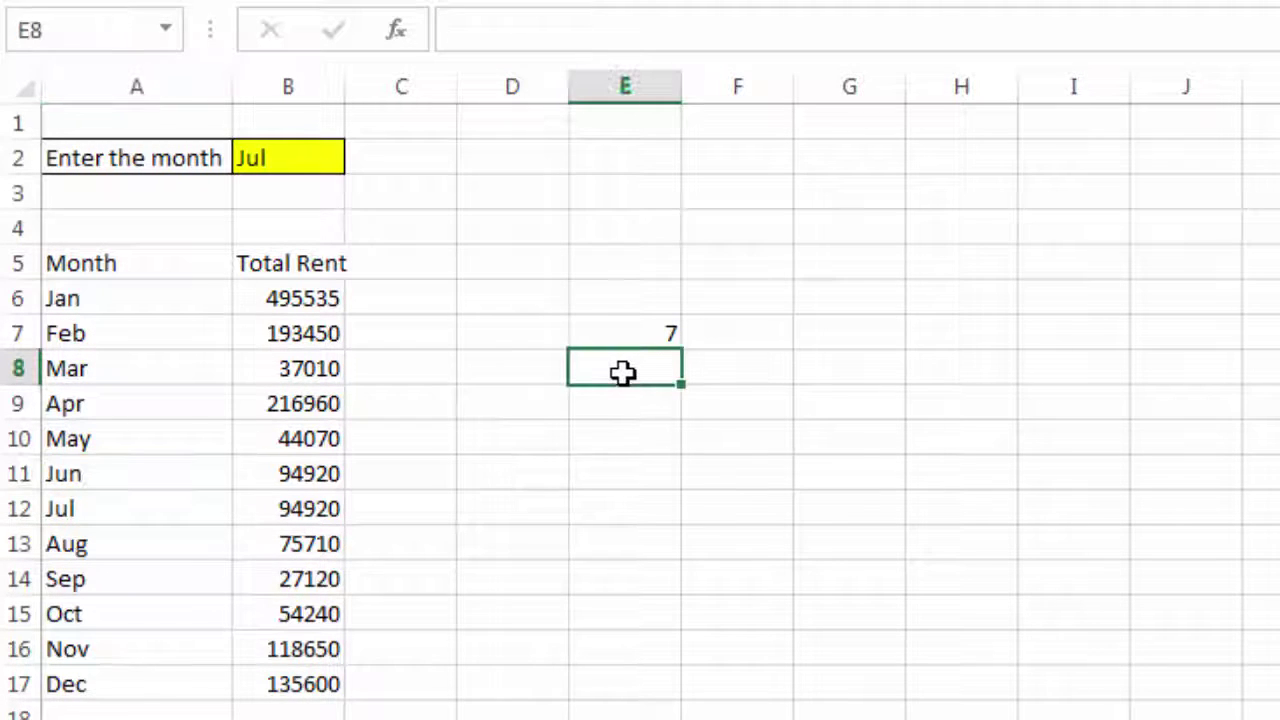
pyautogui.write('=')
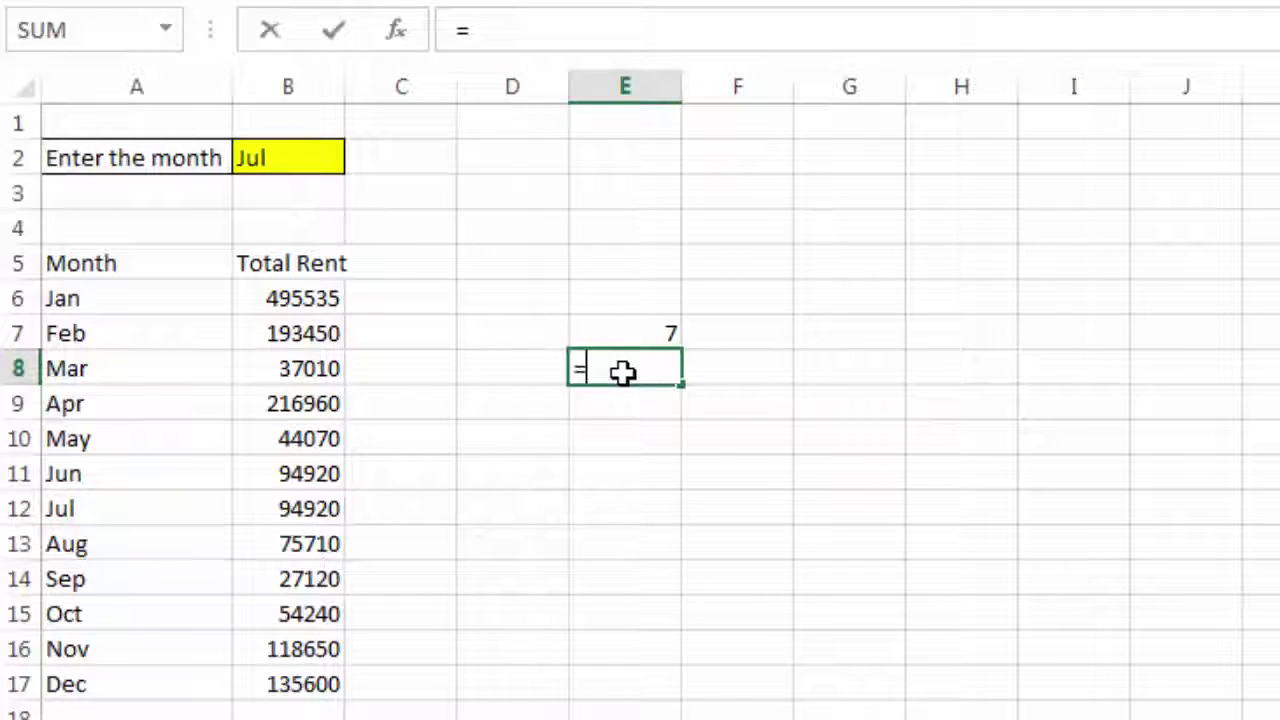
pyautogui.press('Up')
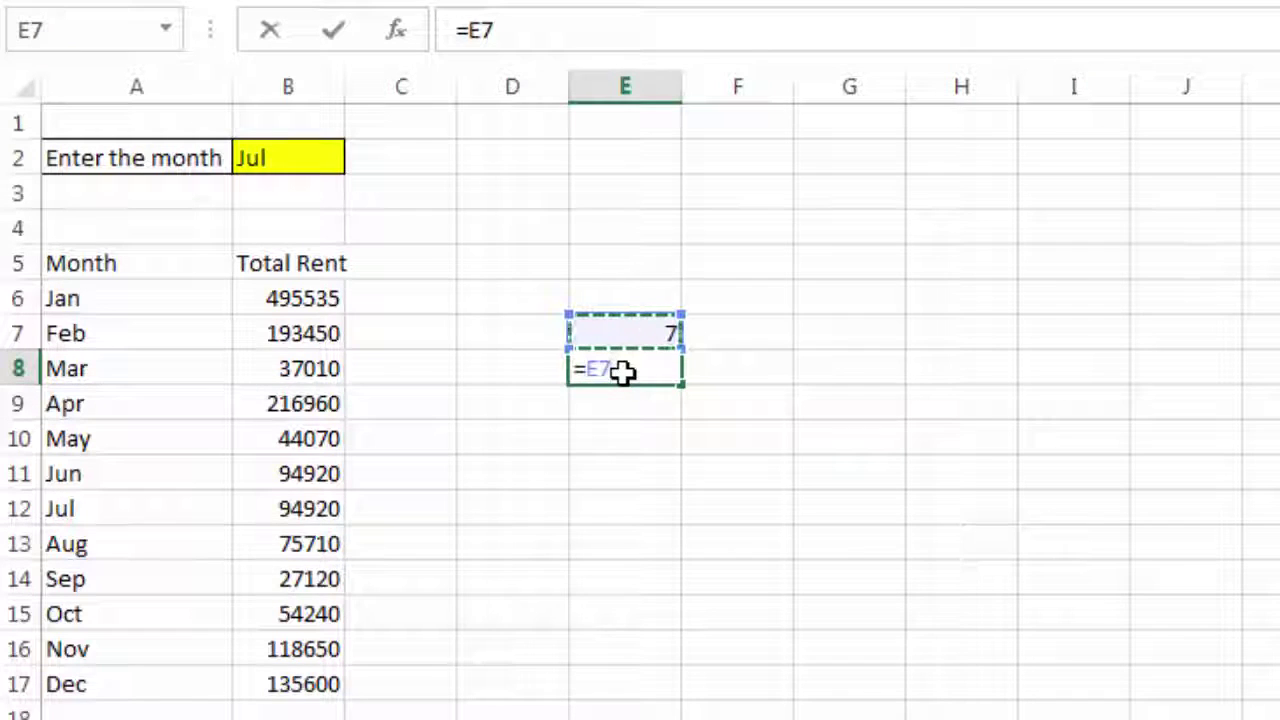
pyautogui.write('-')
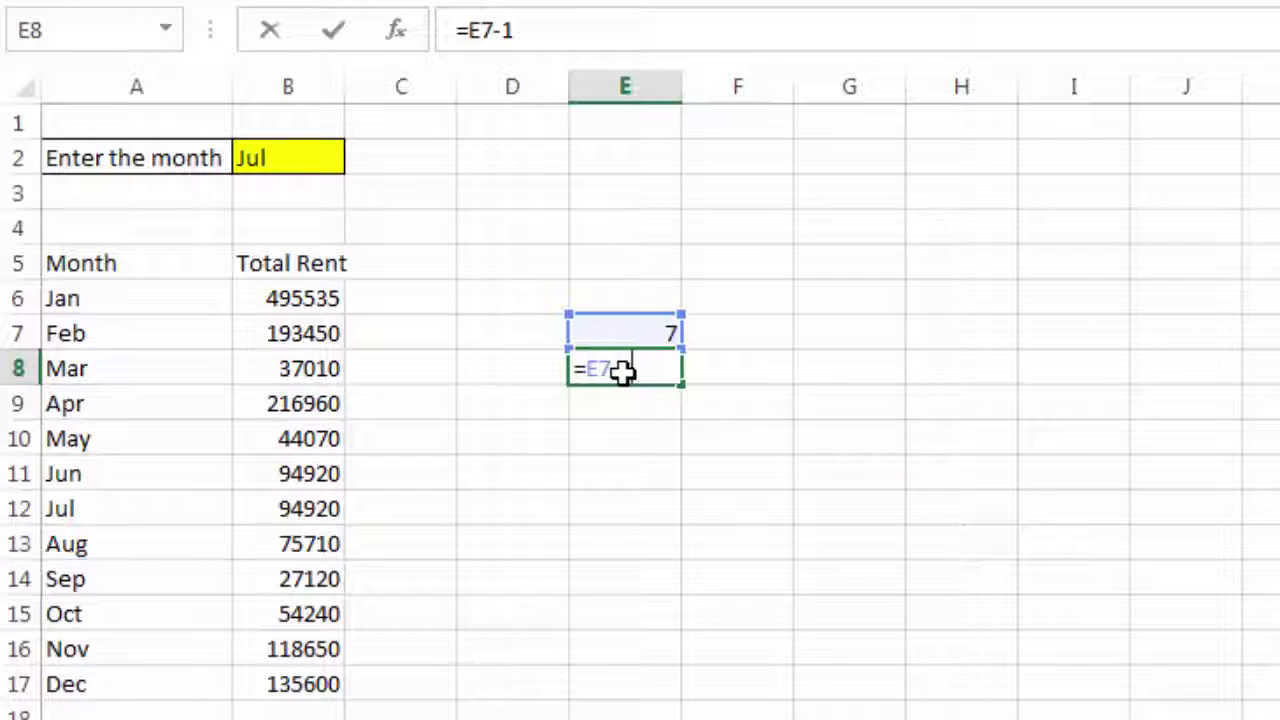
pyautogui.write('1')
pyautogui.press('Return')
# Step: Continue the month position countdown by entering =E8-1 in cell E9 and =E9-1 in cell E10
pyautogui.write('=')
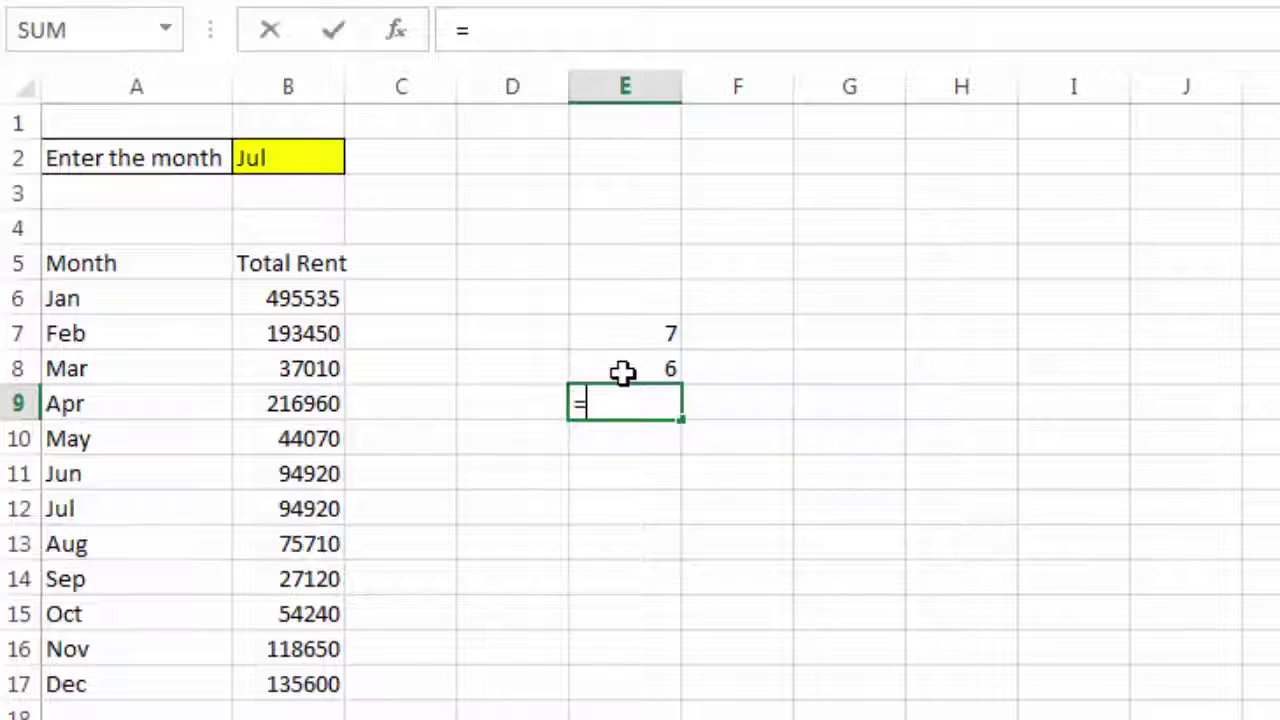
pyautogui.press('Up')
pyautogui.write('-1')
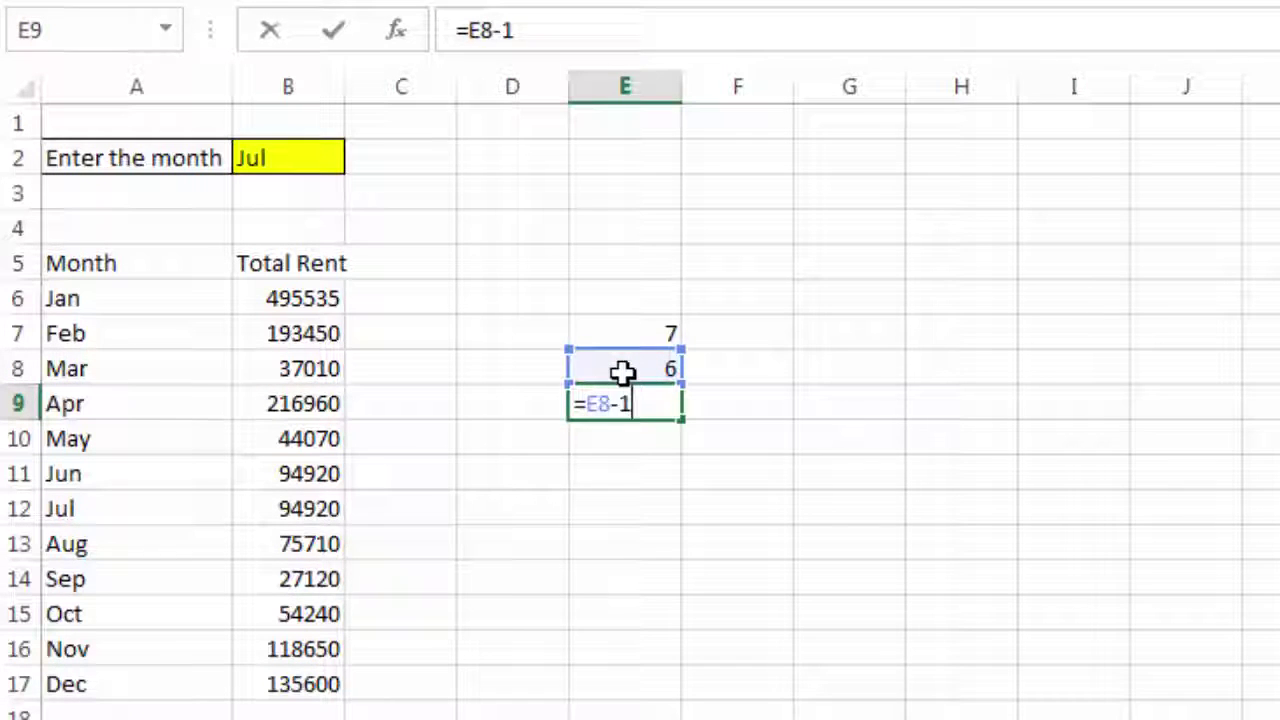
pyautogui.press('Return')
pyautogui.write('=')
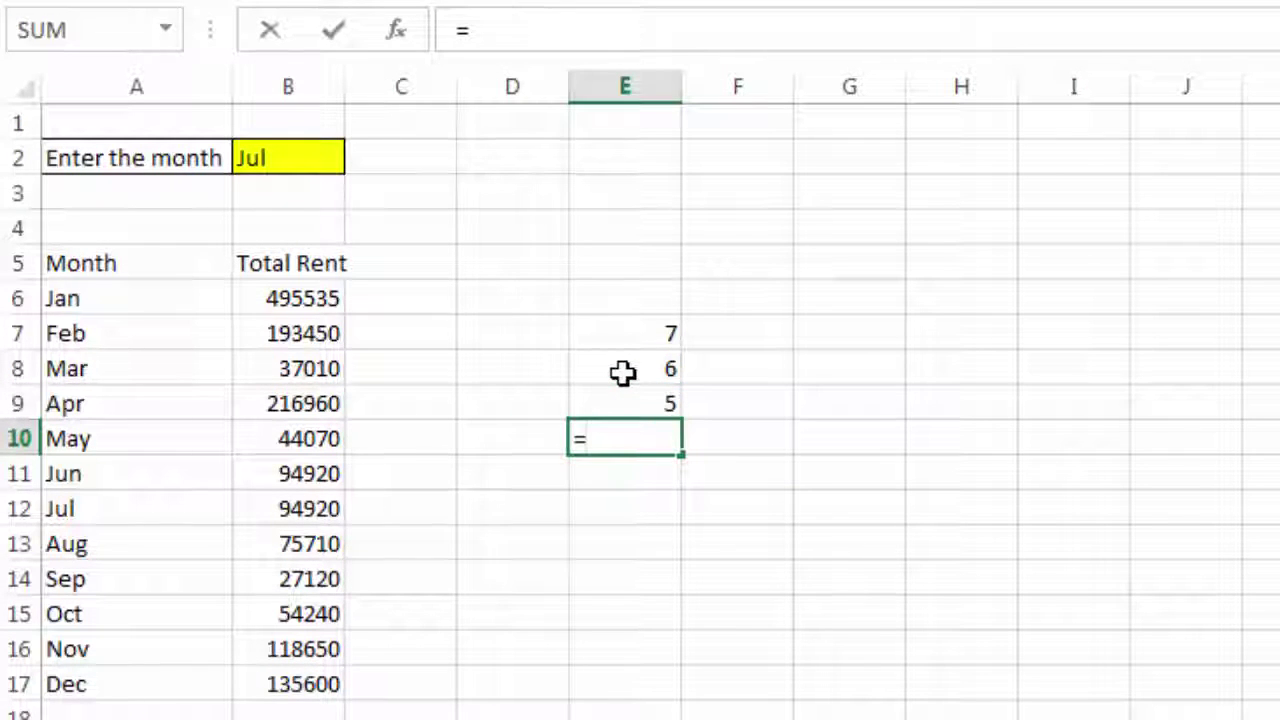
pyautogui.press('Up')
pyautogui.write('-1')
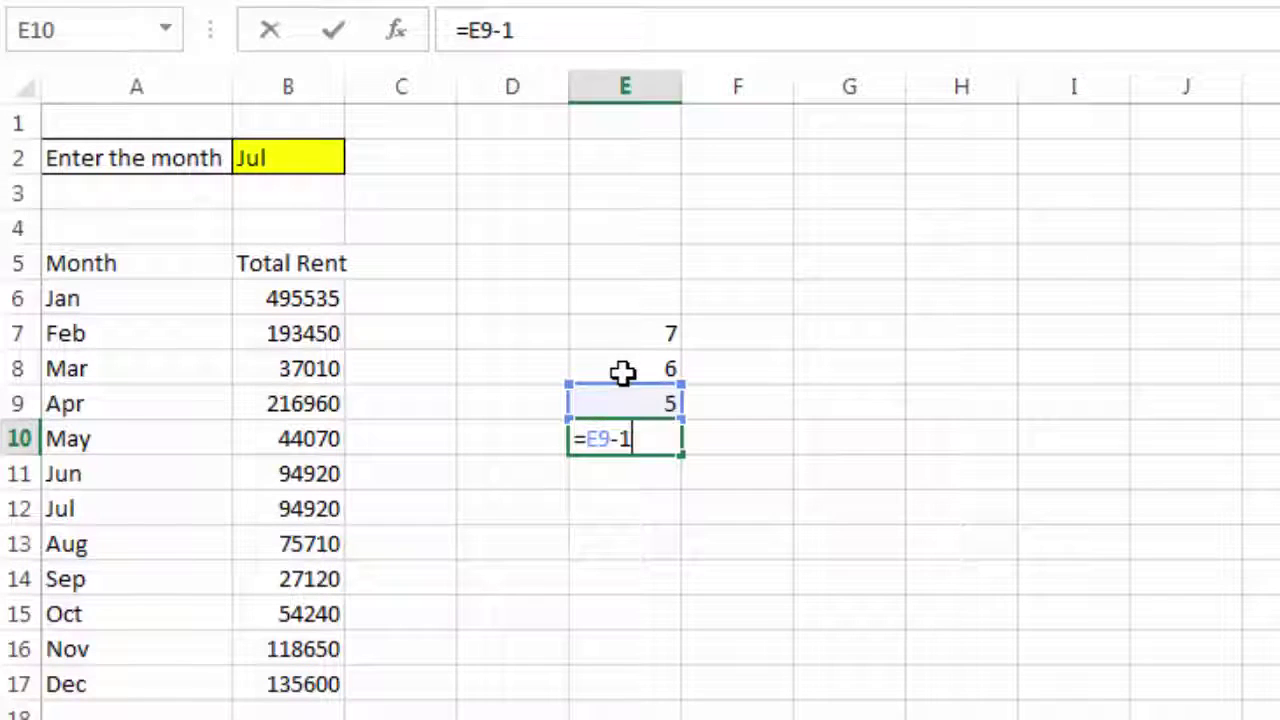
pyautogui.press('Return')
# Step: Enter =E10-1 in cell E11 and select the month positions in E7:E11
pyautogui.write('=')
pyautogui.press('Up')
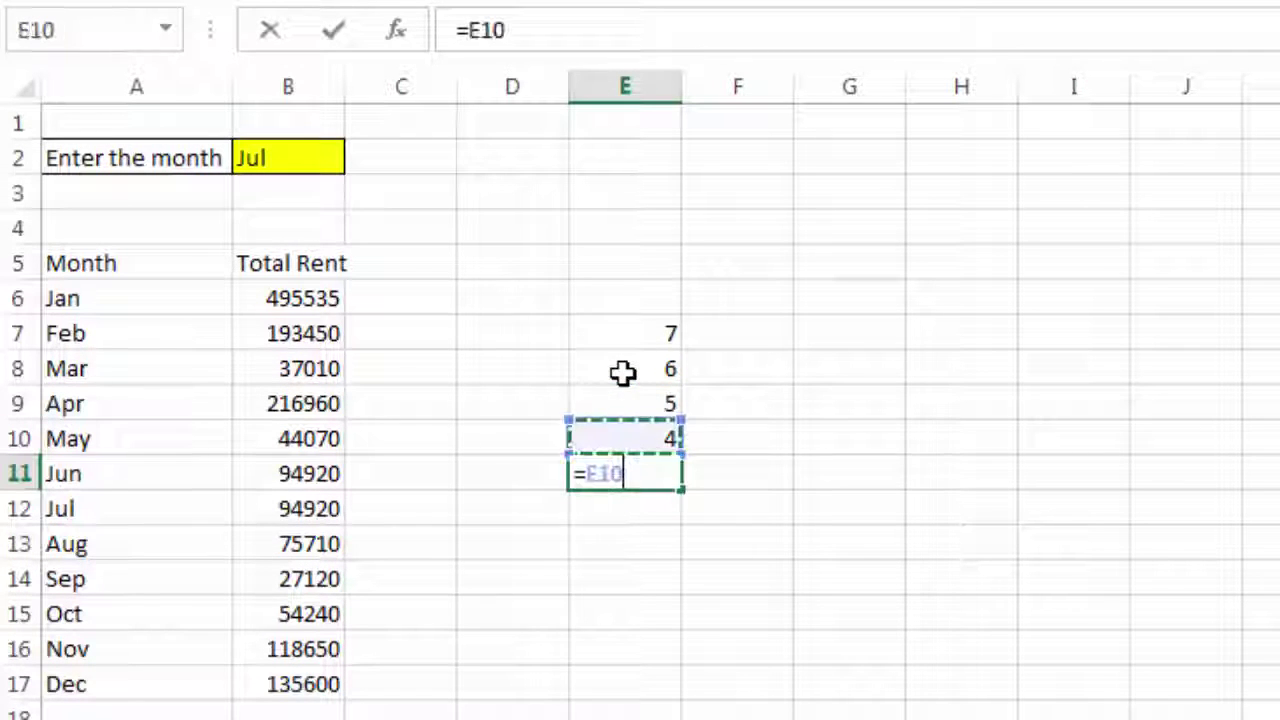
pyautogui.write('-1')
pyautogui.press('Return')
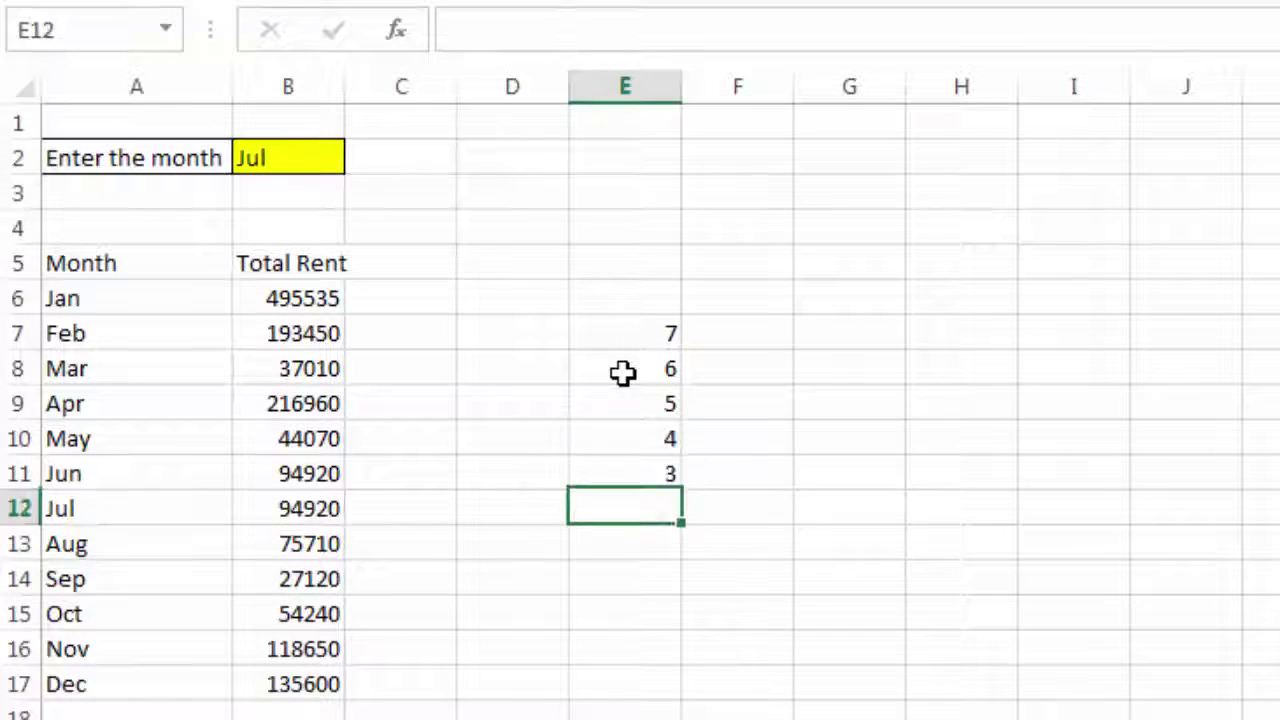
pyautogui.moveTo(648, 346); pyautogui.dragTo(627, 488)
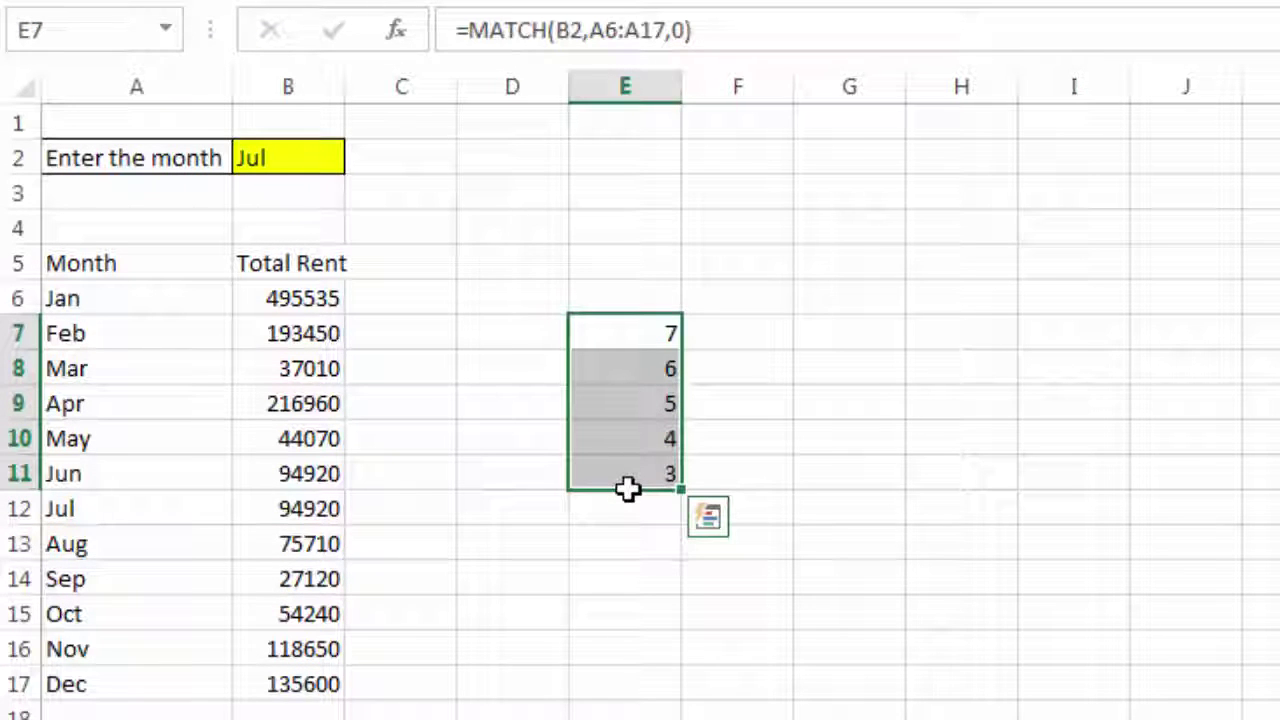
# Step: Enter =INDEX(A6:A17,E7) in cell F7 to return the month name for the position in E7
pyautogui.click(756, 327)
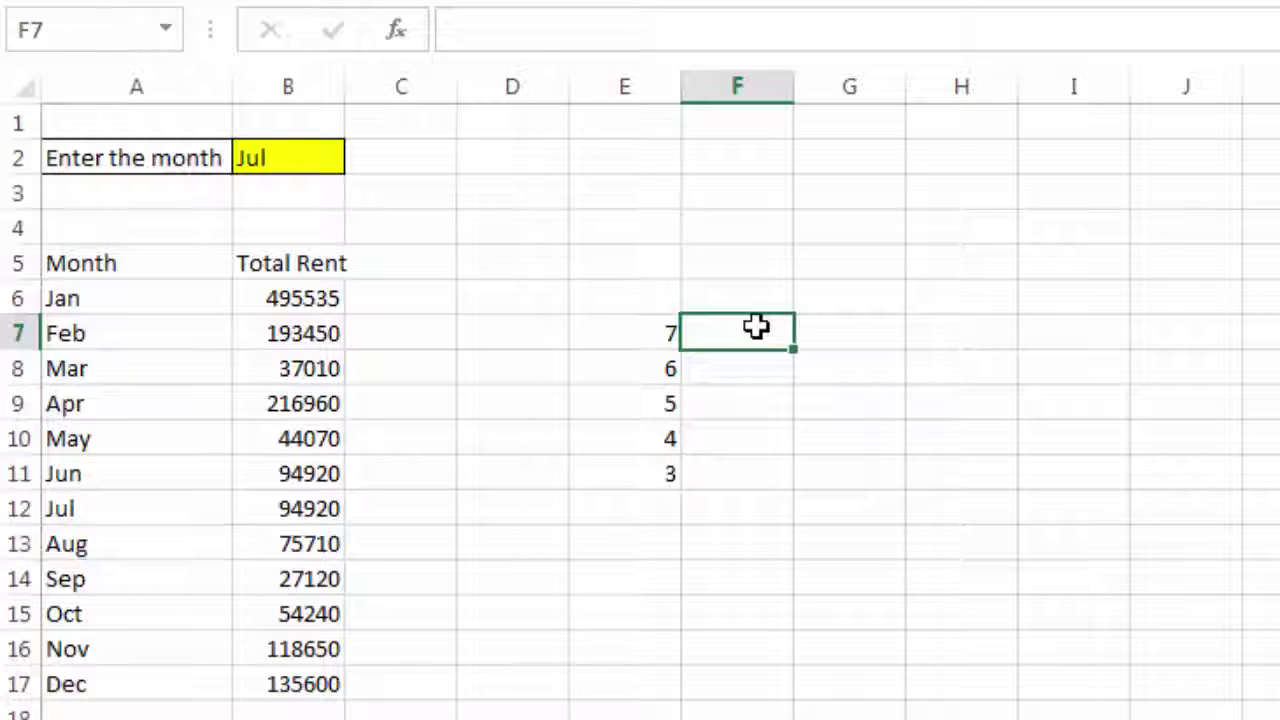
pyautogui.write('=')
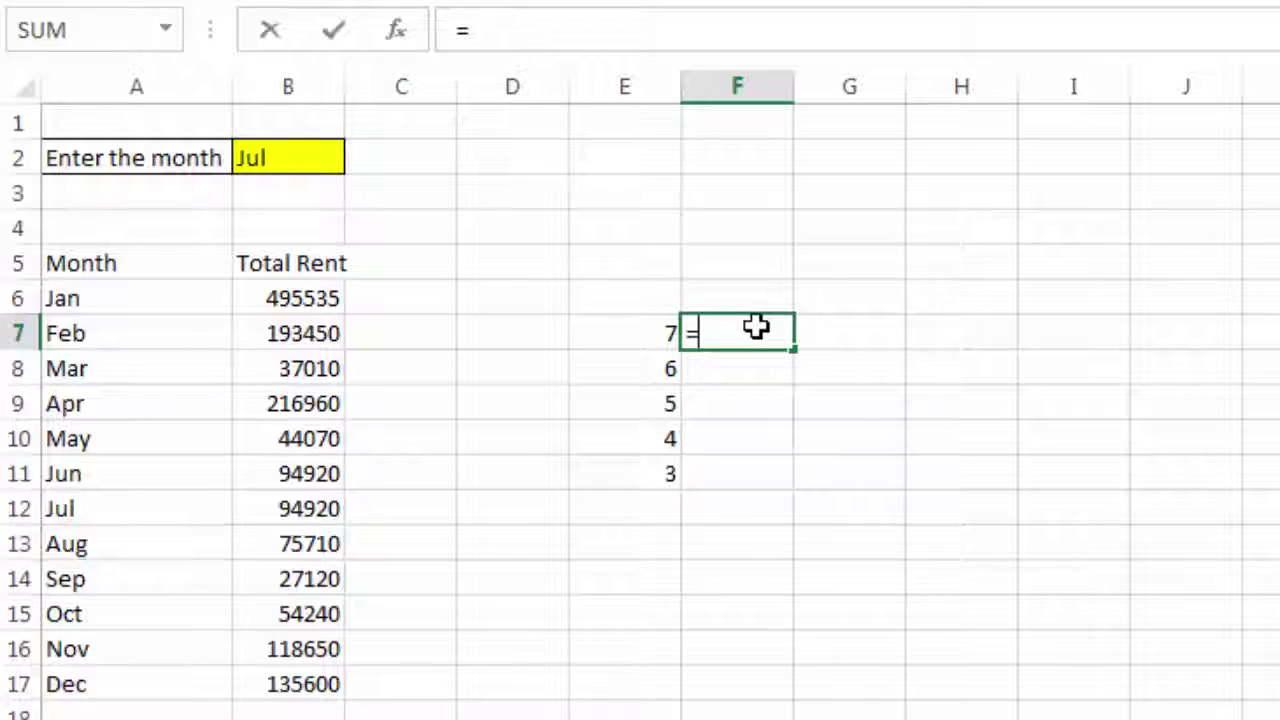
pyautogui.write('index')
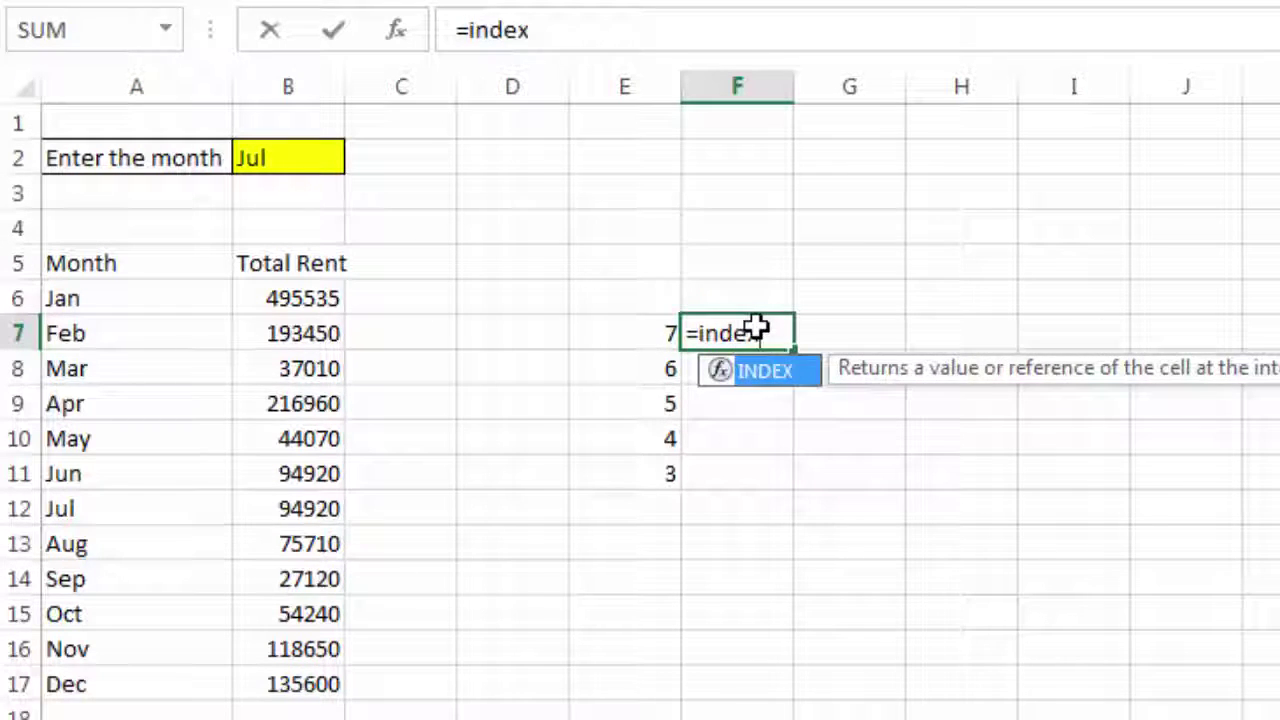
pyautogui.doubleClick(766, 372)
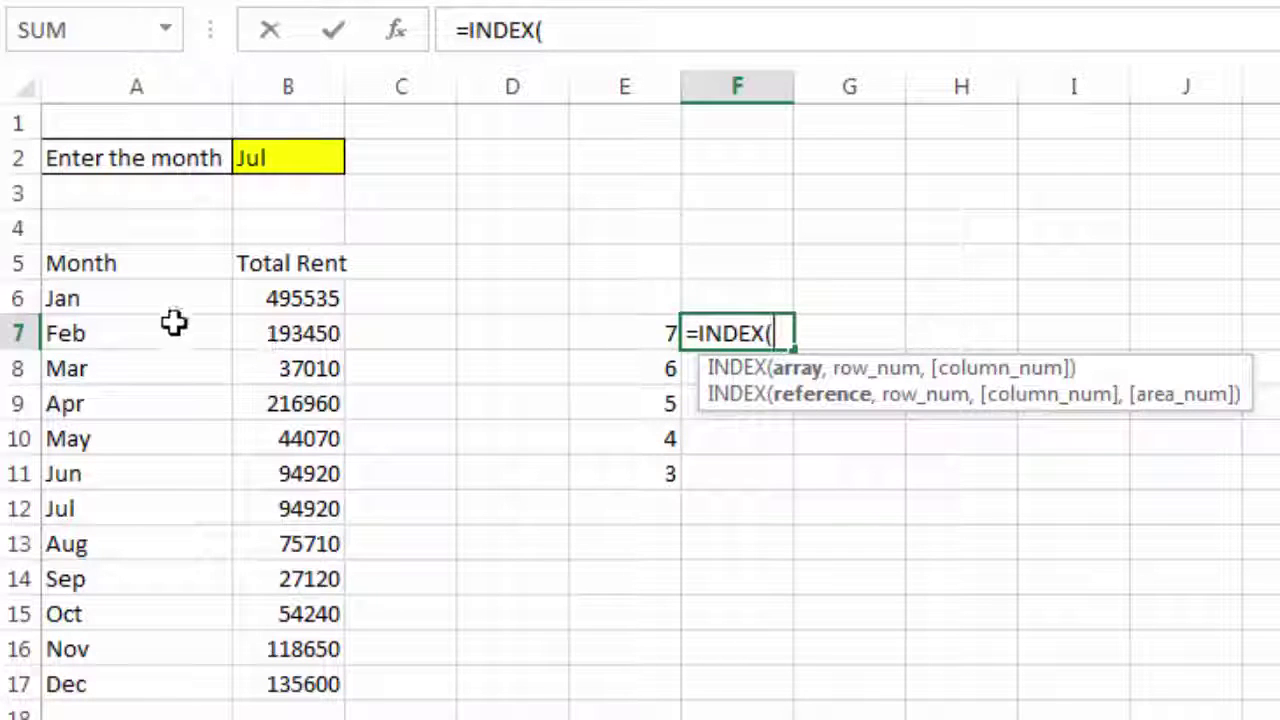
pyautogui.moveTo(134, 305); pyautogui.dragTo(191, 684)
pyautogui.write(',')
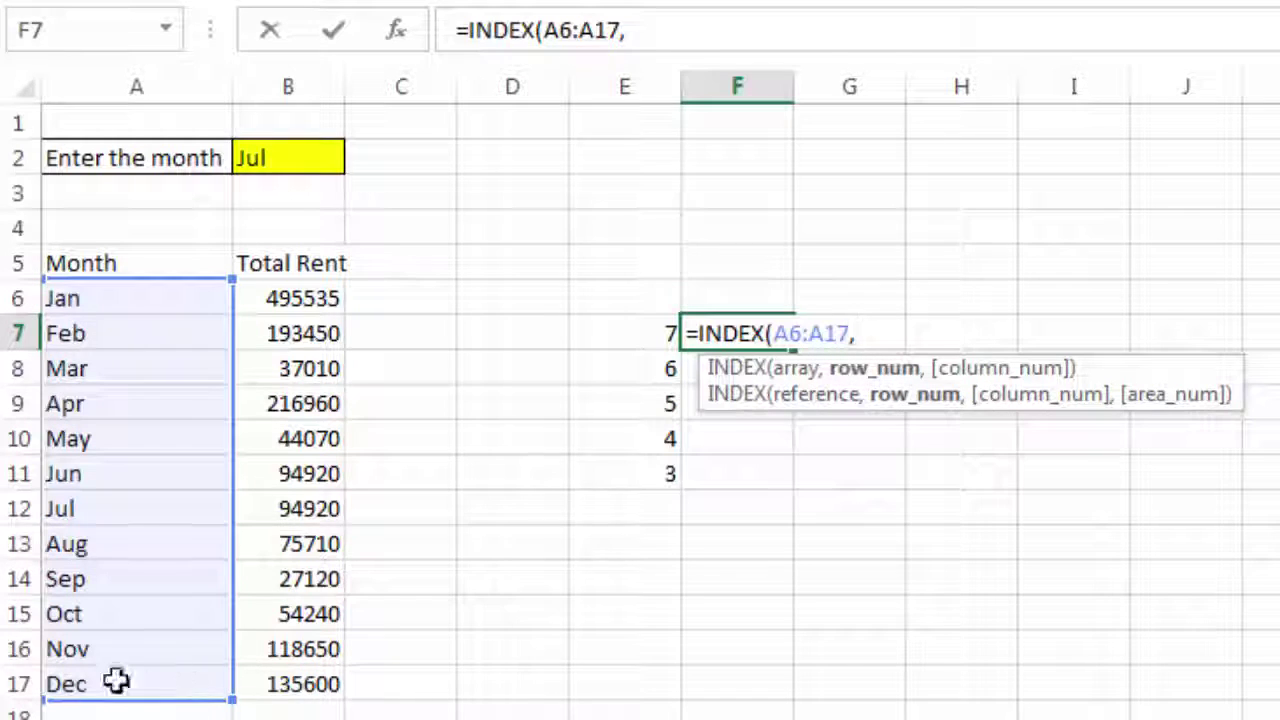
pyautogui.click(624, 330)
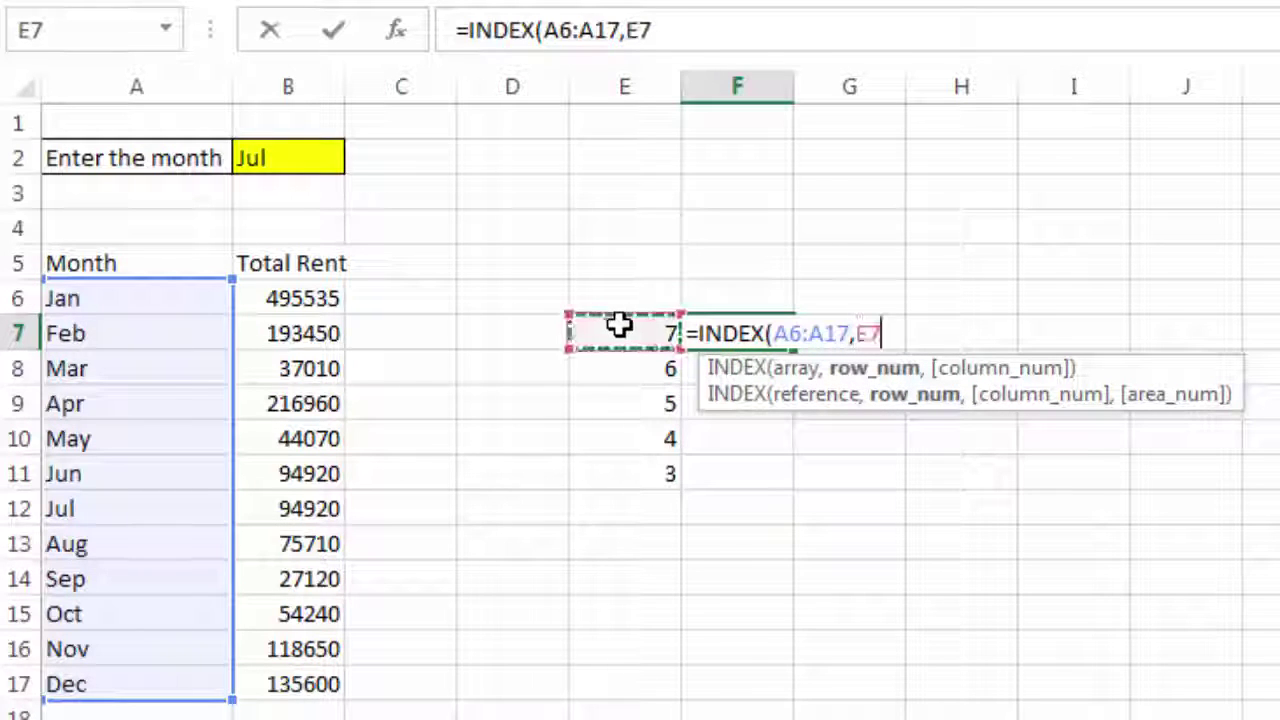
pyautogui.write(')')
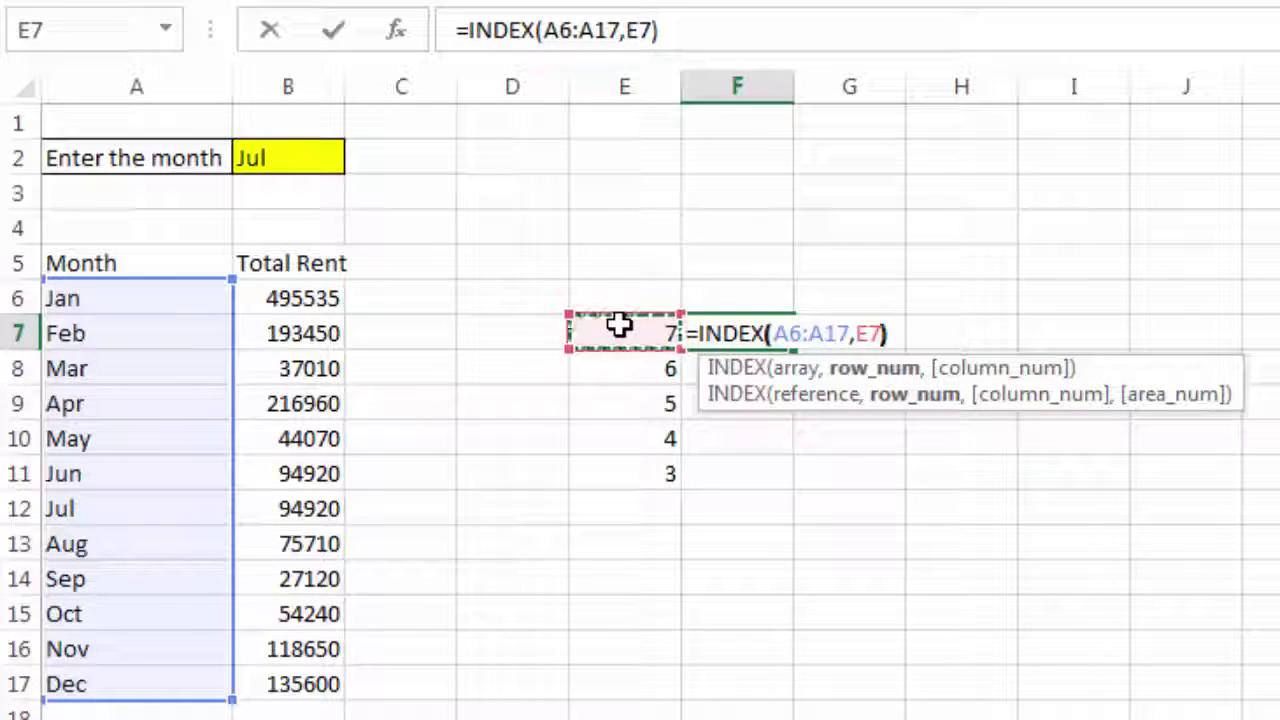
pyautogui.press('Return')
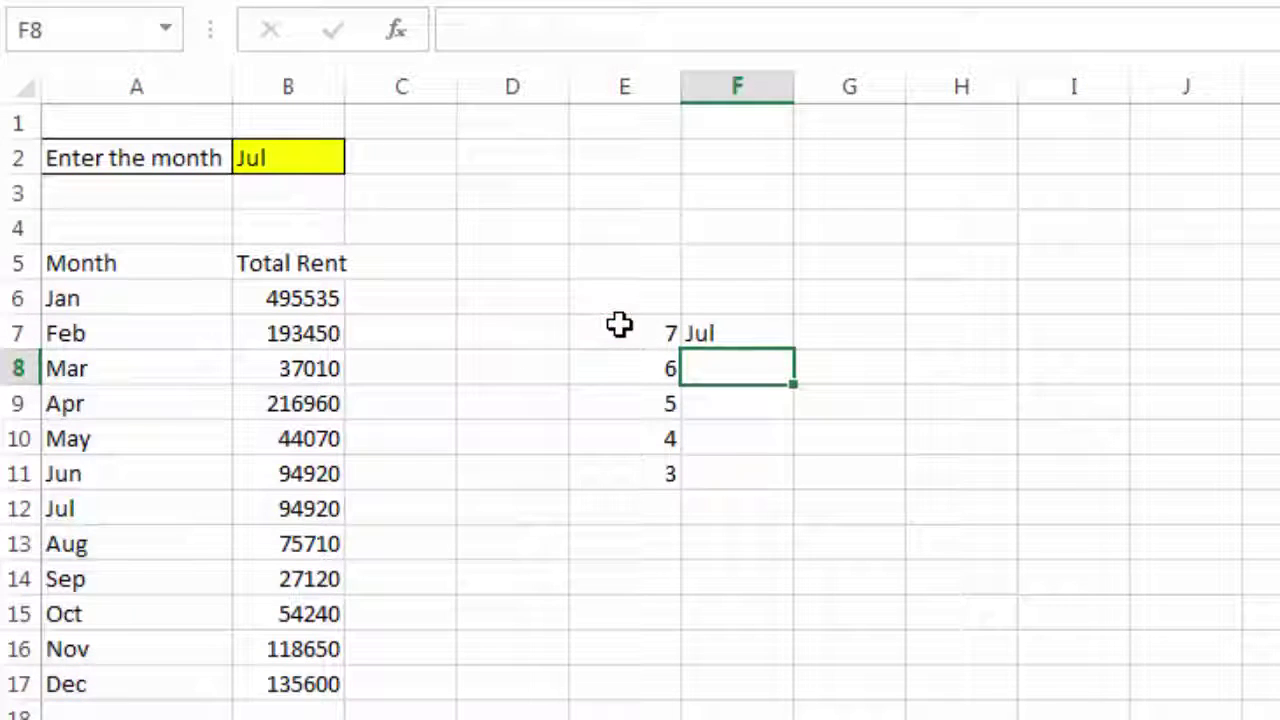
# Step: Make the month range absolute as $A$6:$A$17 in F7's INDEX formula and fill the formula down to F11
pyautogui.click(720, 330)
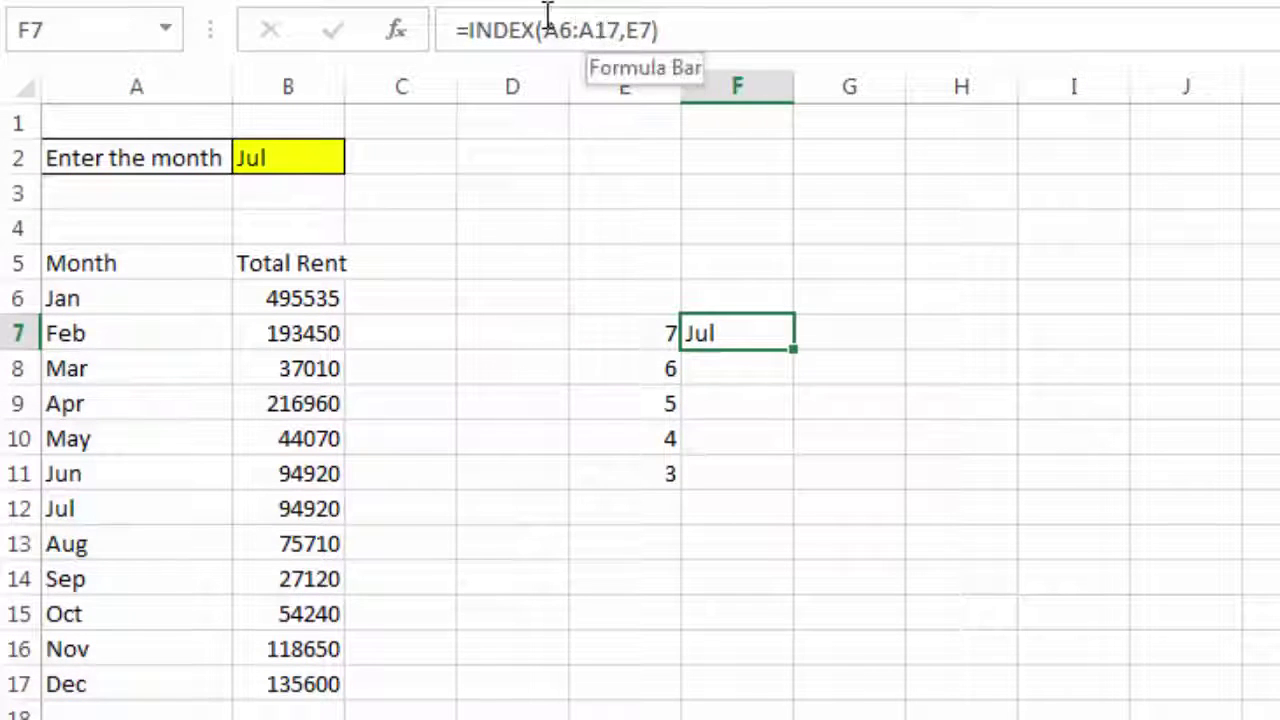
pyautogui.click(563, 30)
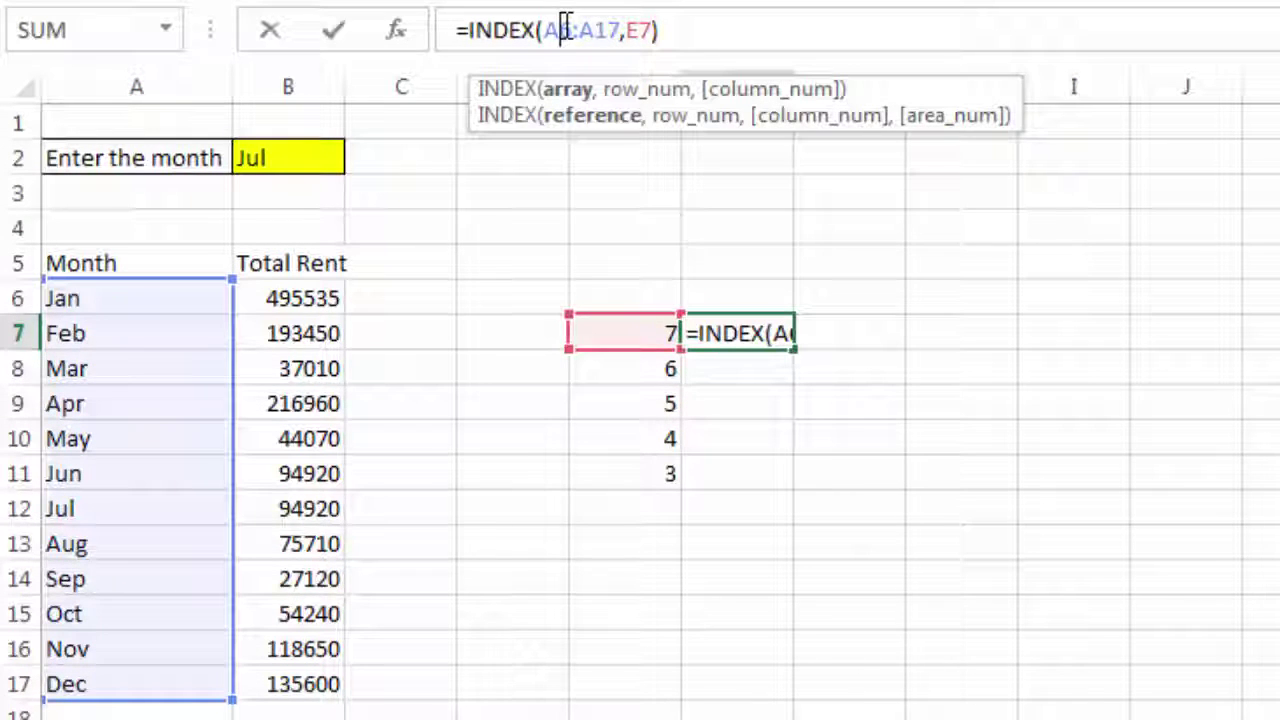
pyautogui.press('F4')
pyautogui.click(630, 30)
pyautogui.press('F4')
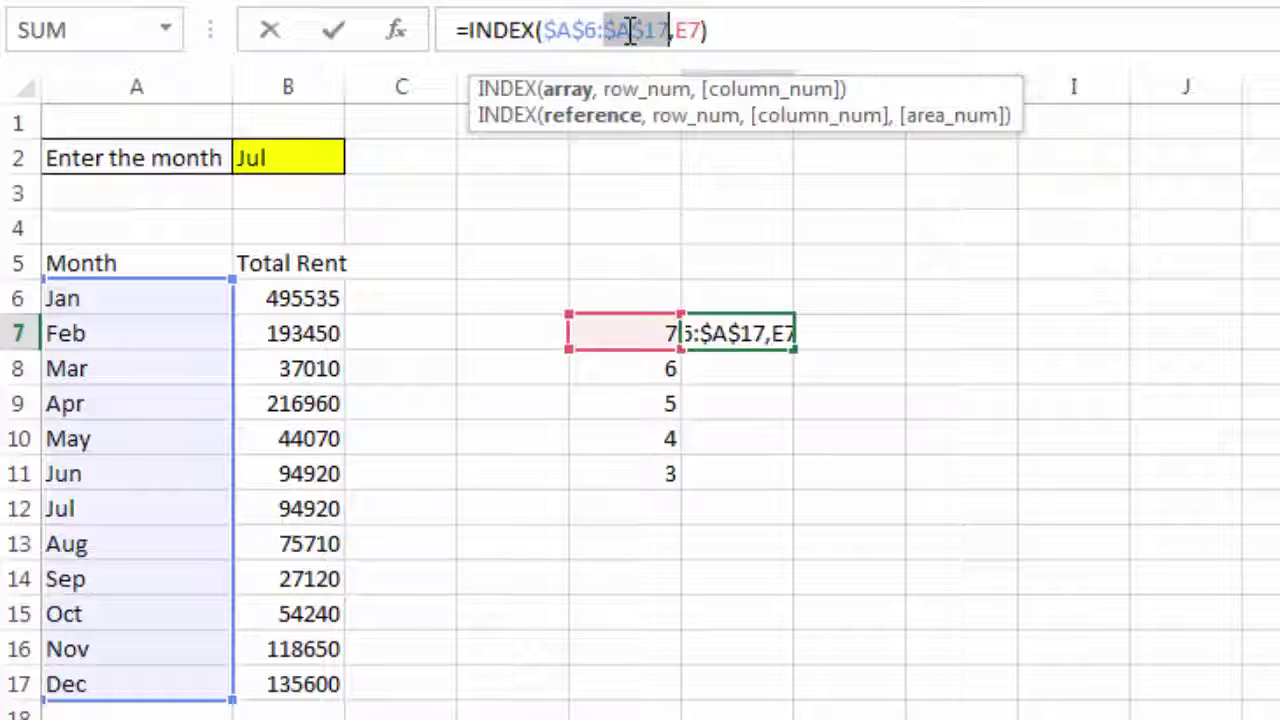
pyautogui.press('Return')
pyautogui.click(760, 327)
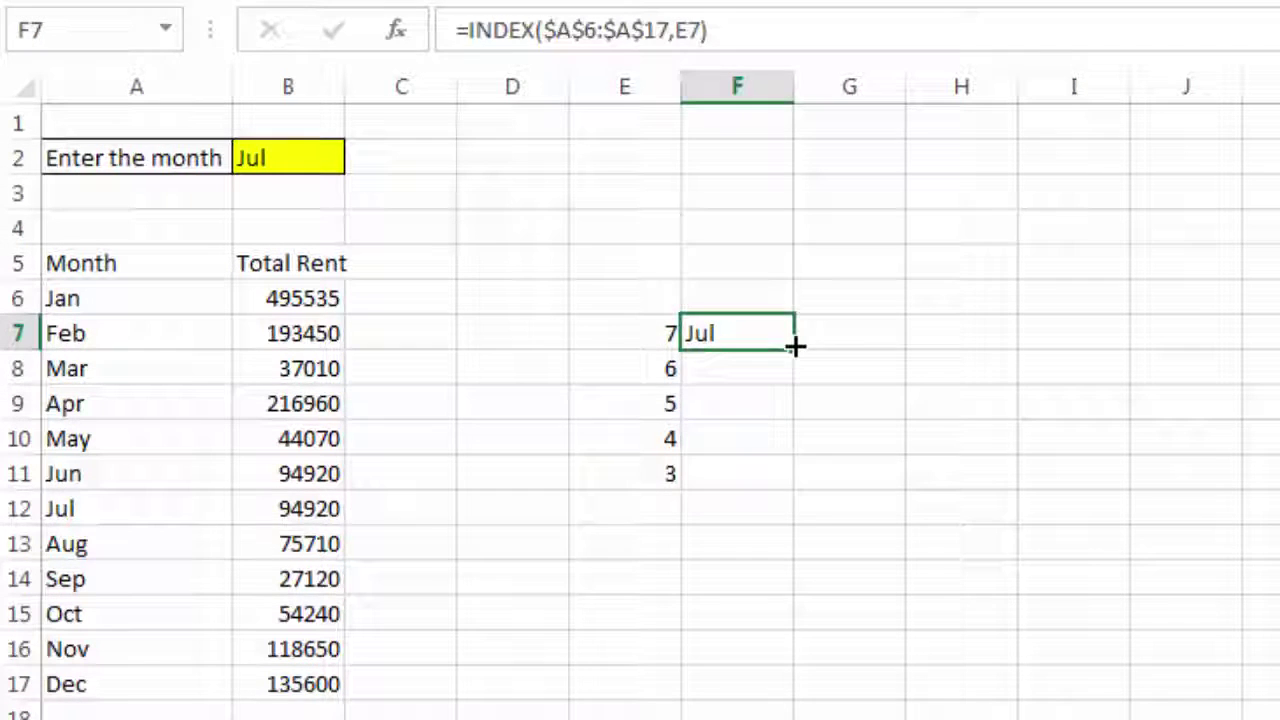
pyautogui.moveTo(791, 376); pyautogui.dragTo(789, 483)
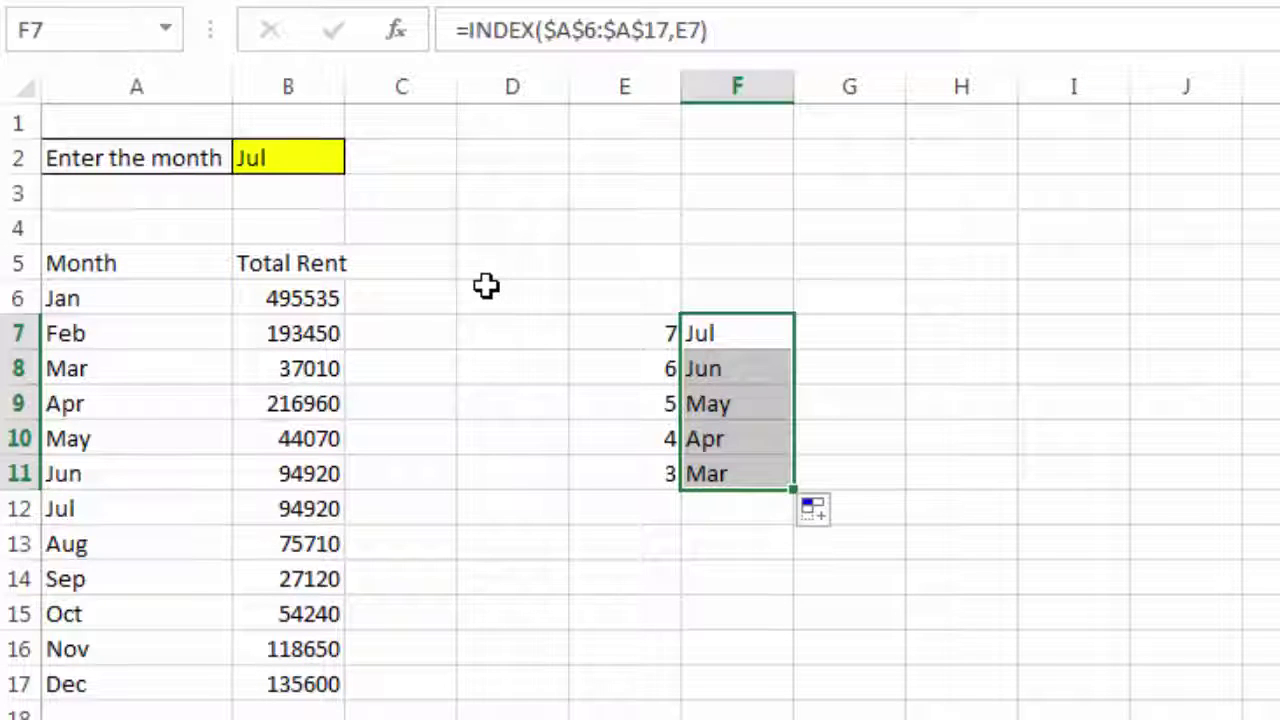
pyautogui.click(880, 343)
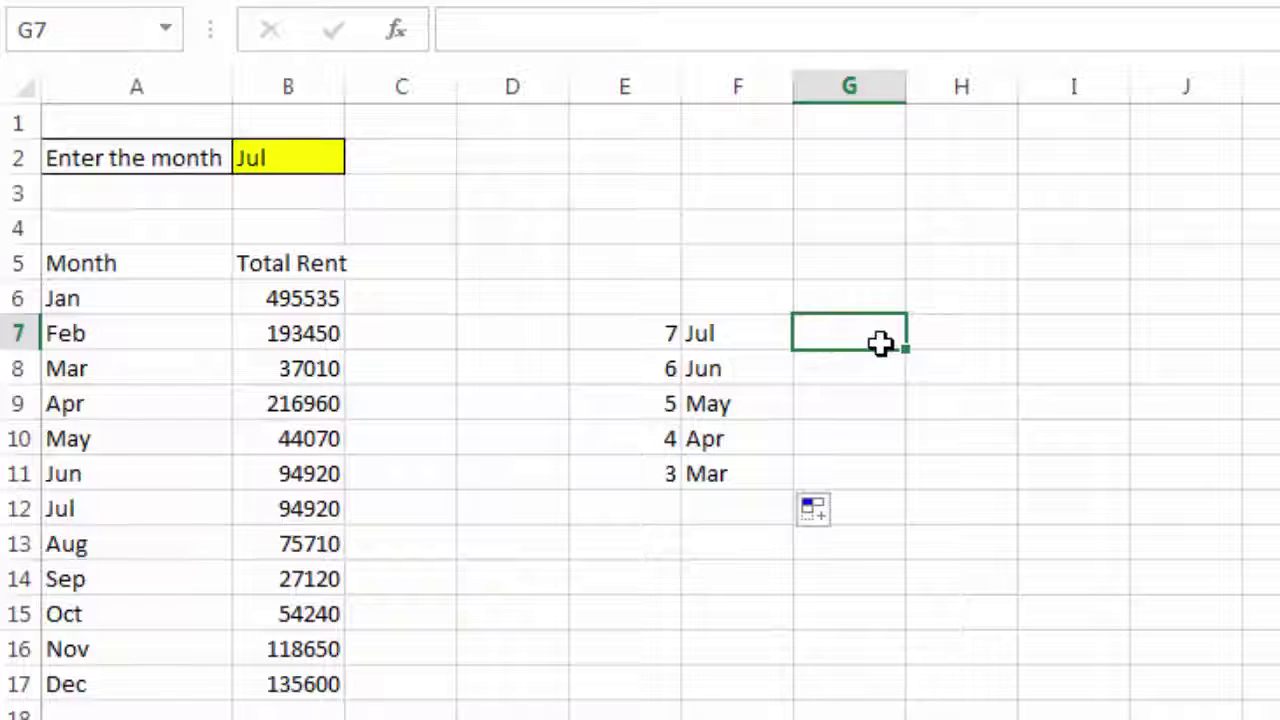
pyautogui.write('=')
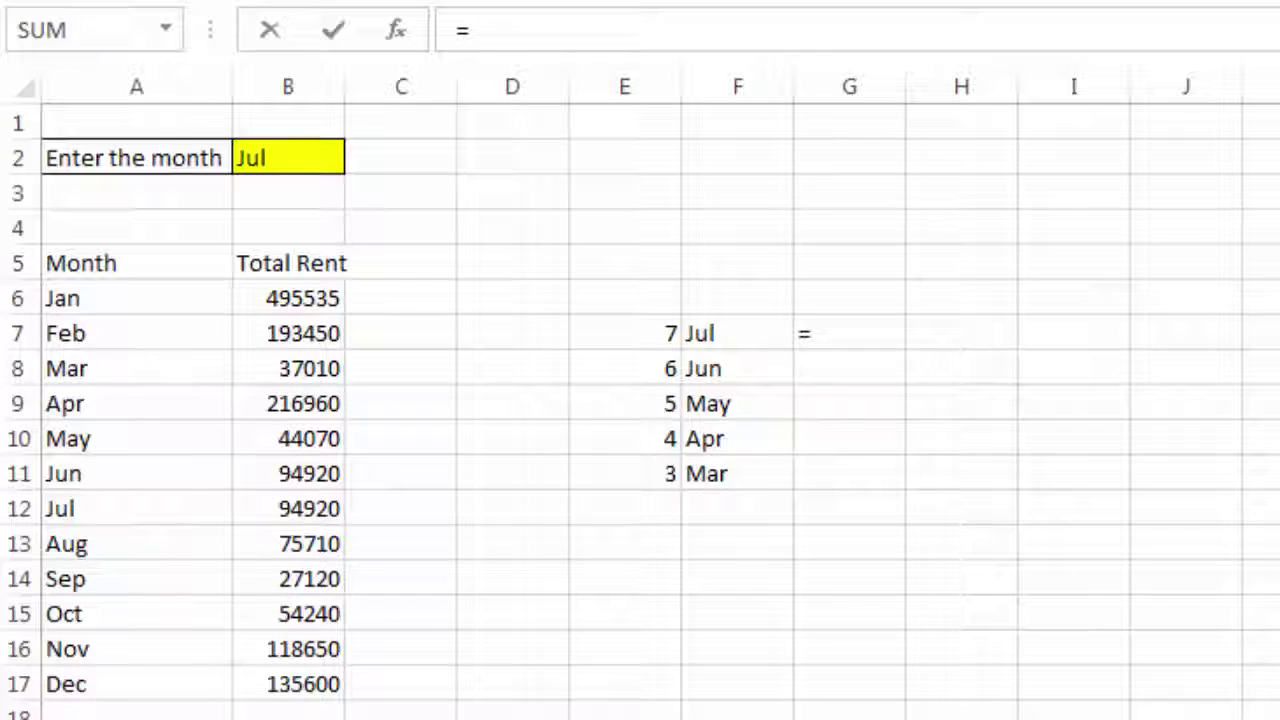
pyautogui.press('Escape')
pyautogui.hotkey('shift', 'Down')
pyautogui.hotkey('shift', 'Down')
pyautogui.hotkey('shift', 'Down')
pyautogui.hotkey('shift', 'Down')
pyautogui.click(863, 352)
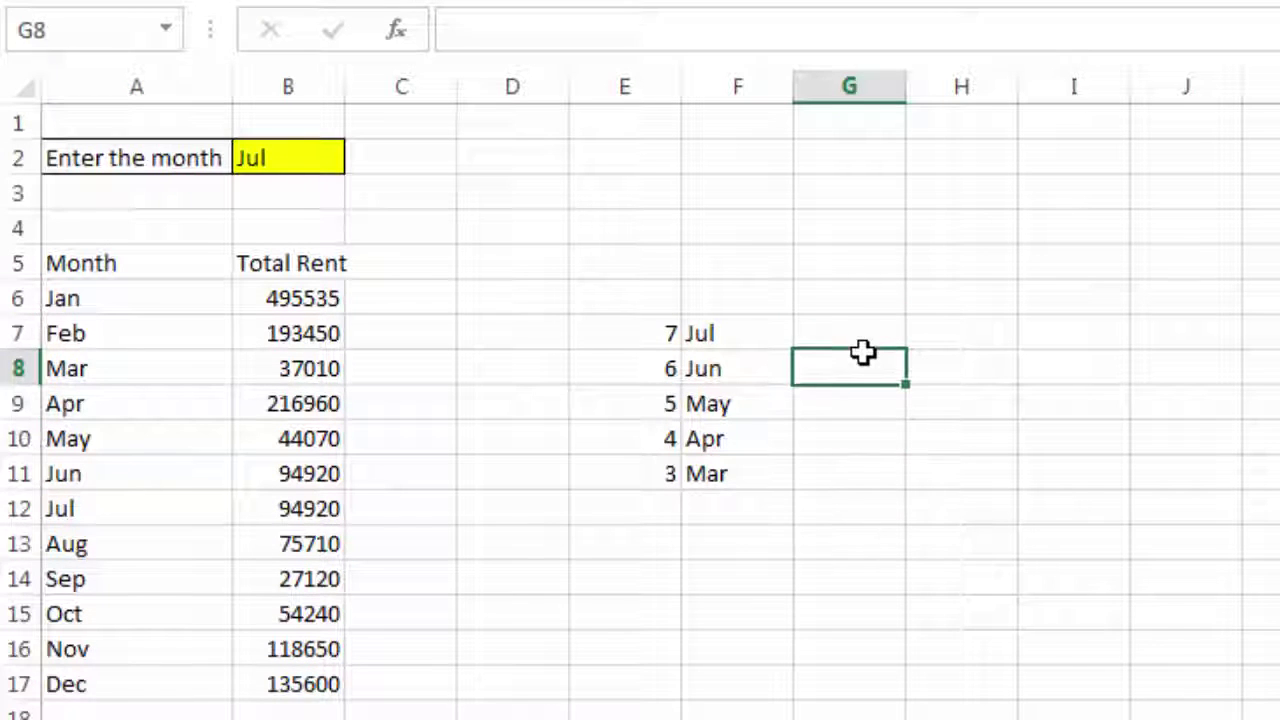
# Step: Enter =VLOOKUP(F7,$A$6:$B$17,2,0) in cell G7 to return the total rent for the month in F7
pyautogui.click(860, 337)
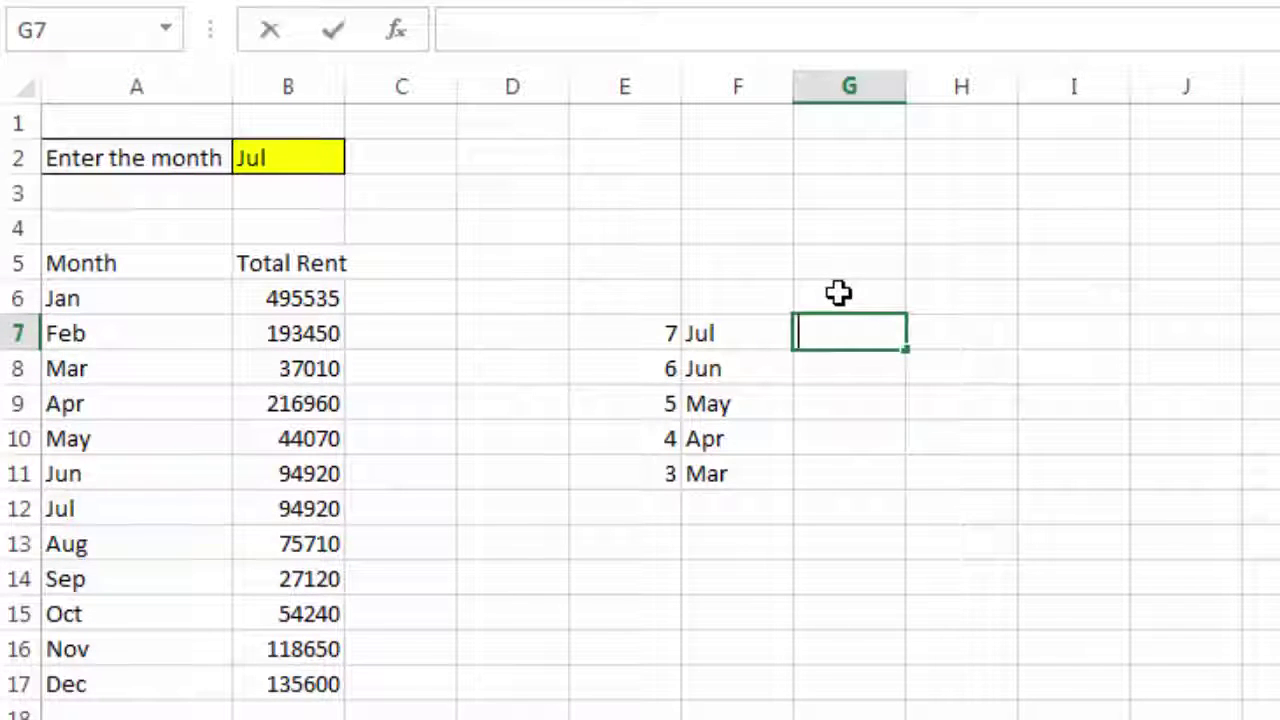
pyautogui.write('=vloo')
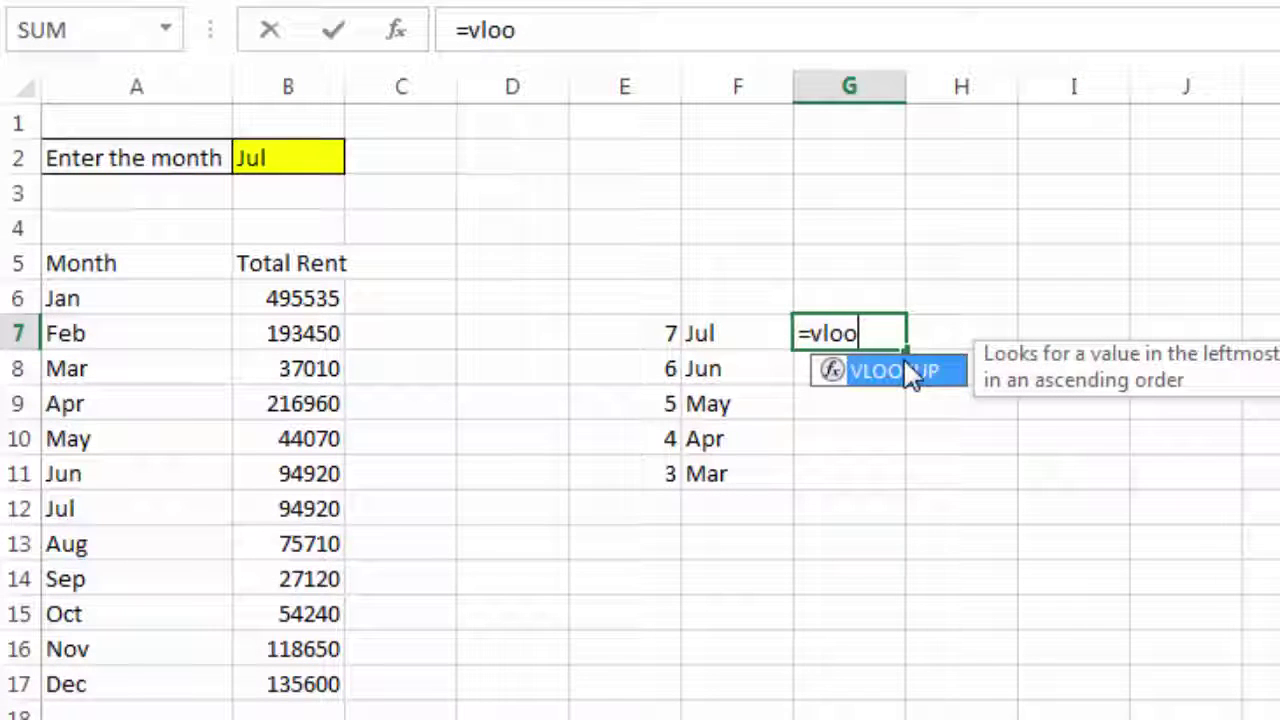
pyautogui.doubleClick(876, 378)
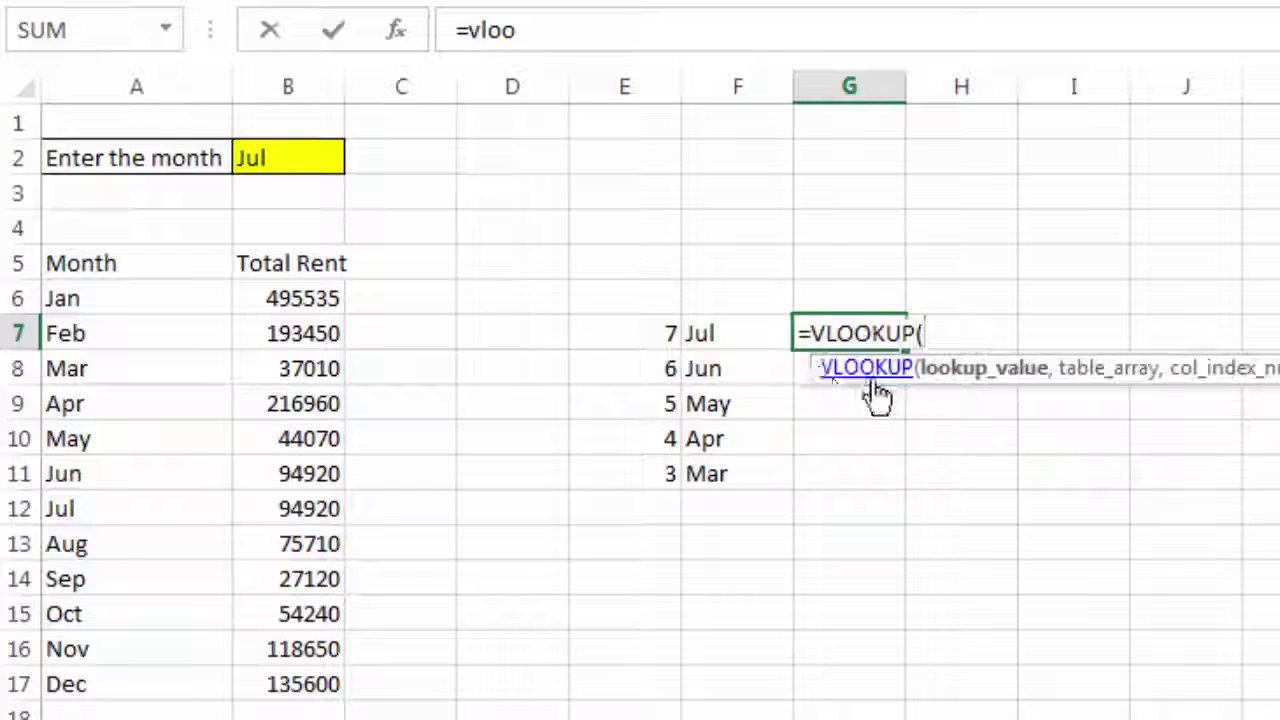
pyautogui.click(700, 323)
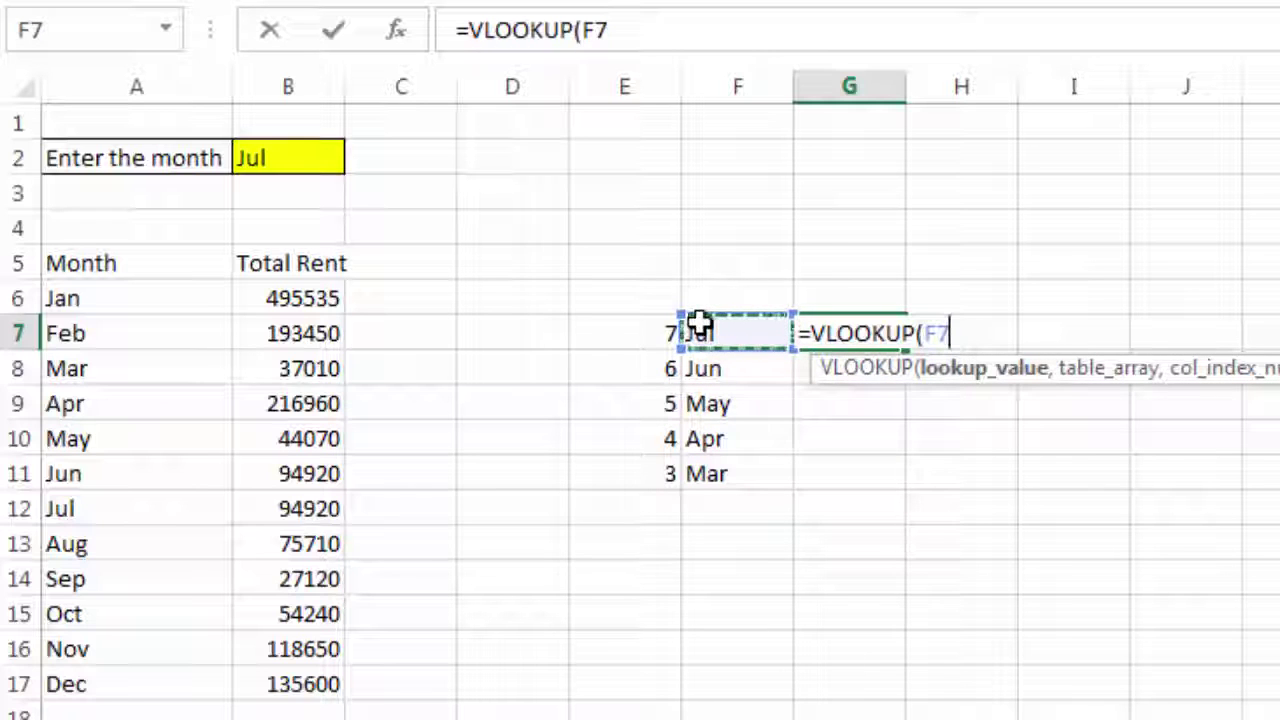
pyautogui.write(',')
pyautogui.moveTo(149, 296); pyautogui.dragTo(300, 684)
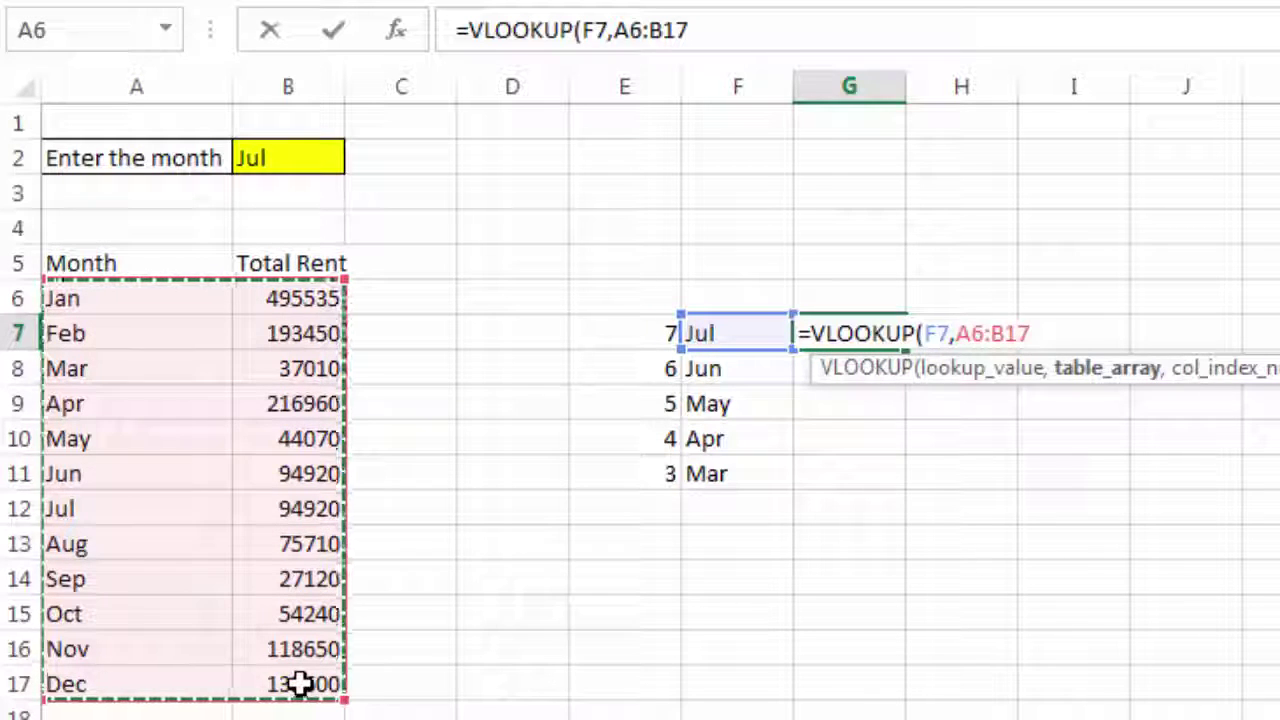
pyautogui.press('F4')
pyautogui.write(',')
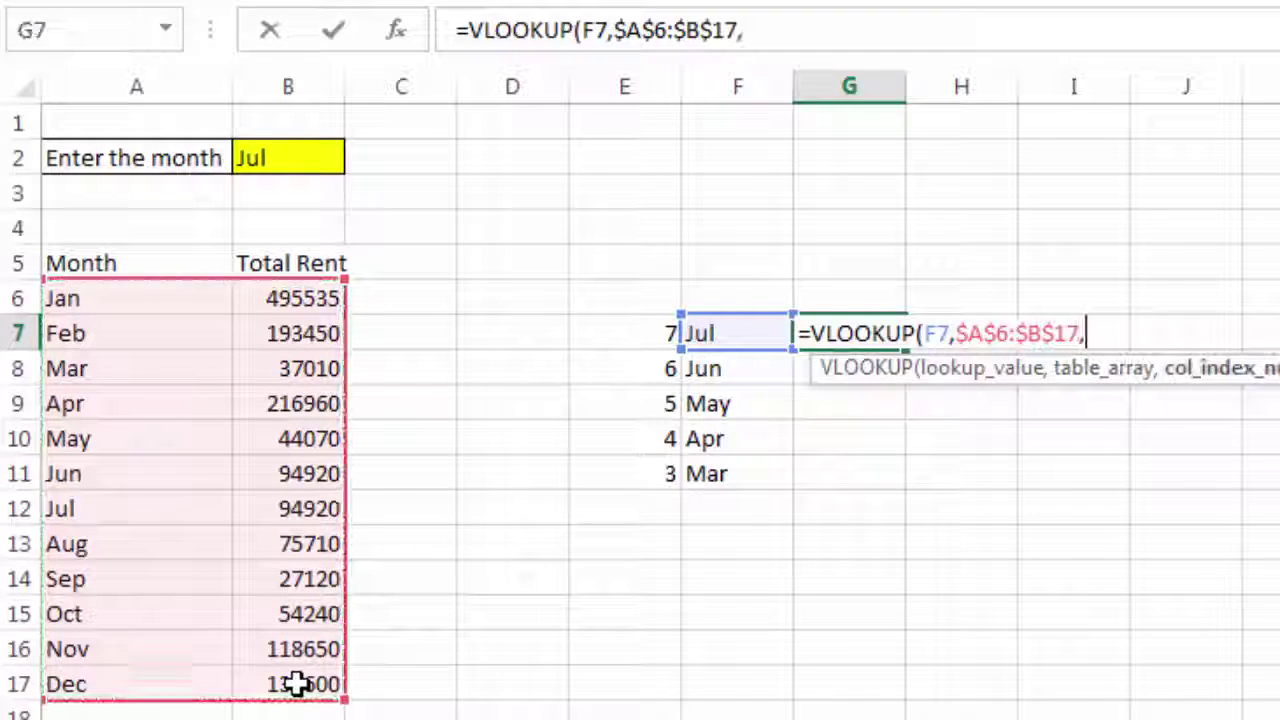
pyautogui.write('2,0)')
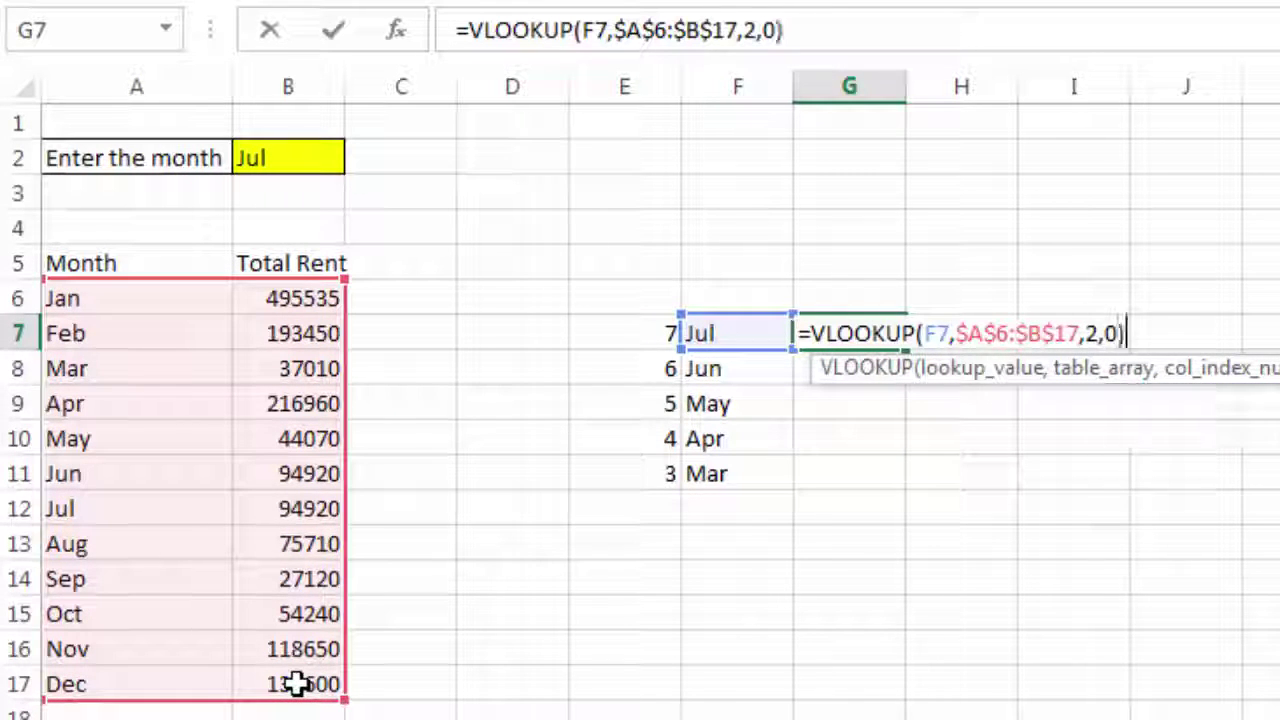
pyautogui.press('Return')
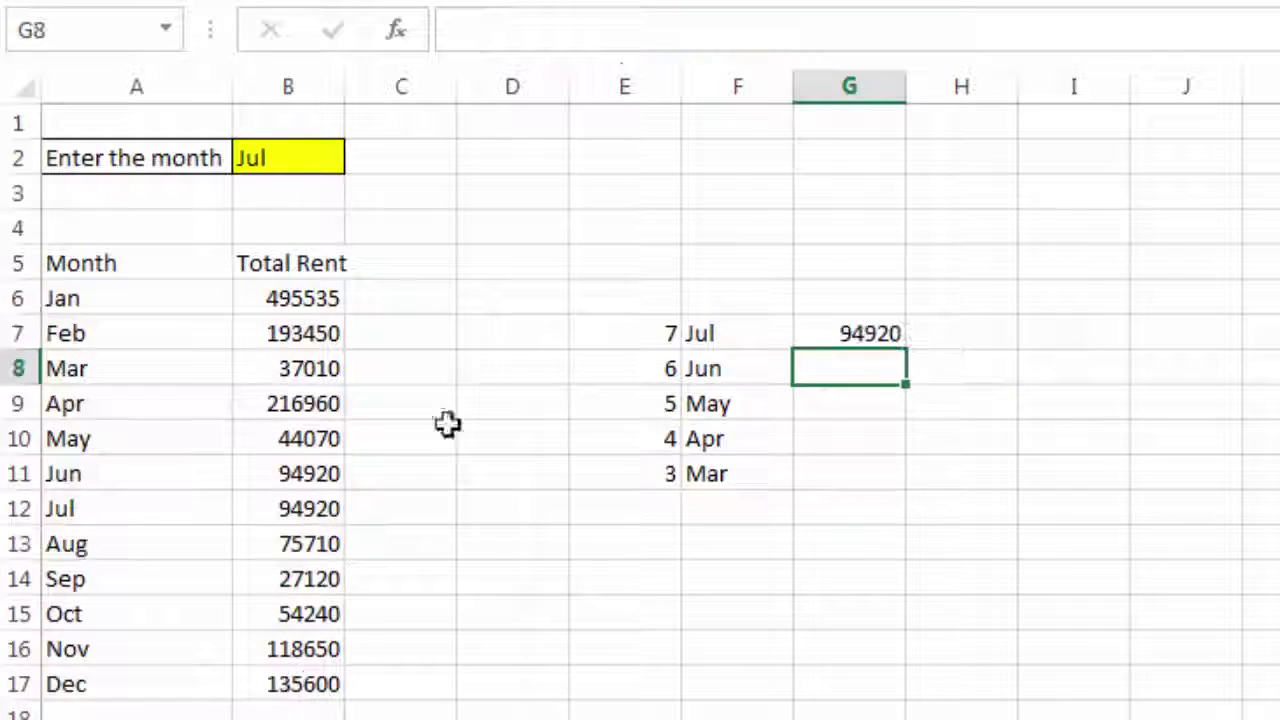
# Step: Fill the VLOOKUP formula from G7 down to G11
pyautogui.click(848, 333)
pyautogui.moveTo(906, 350); pyautogui.dragTo(894, 495)
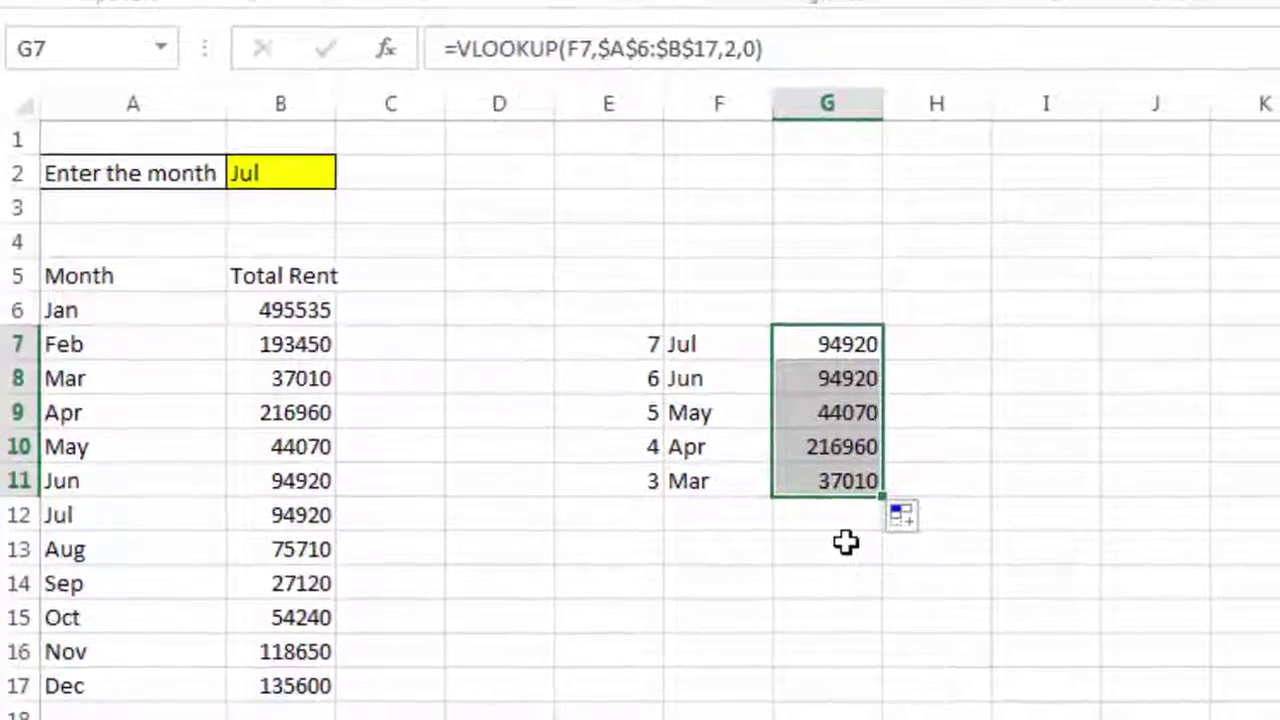
pyautogui.click(726, 588)
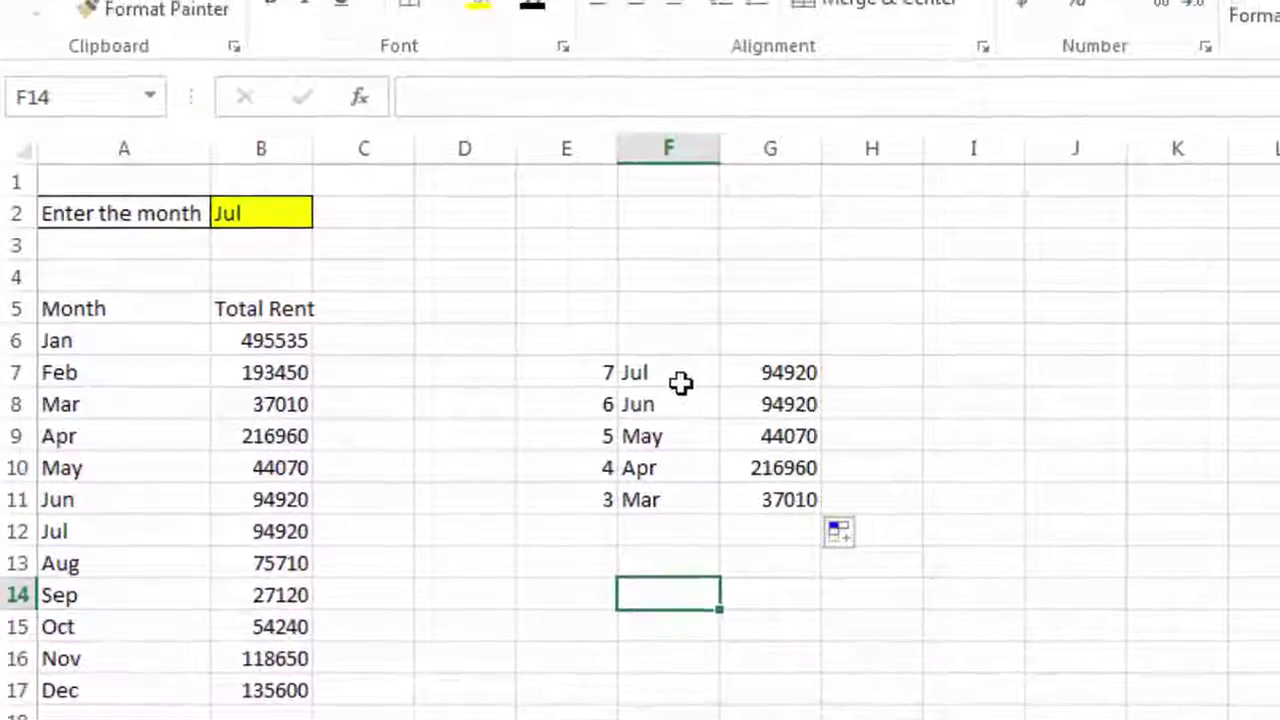
# Step: Insert a 2-D line chart with markers from the months and rents in F7:G11
pyautogui.moveTo(680, 376); pyautogui.dragTo(727, 518)
pyautogui.click(222, 16)
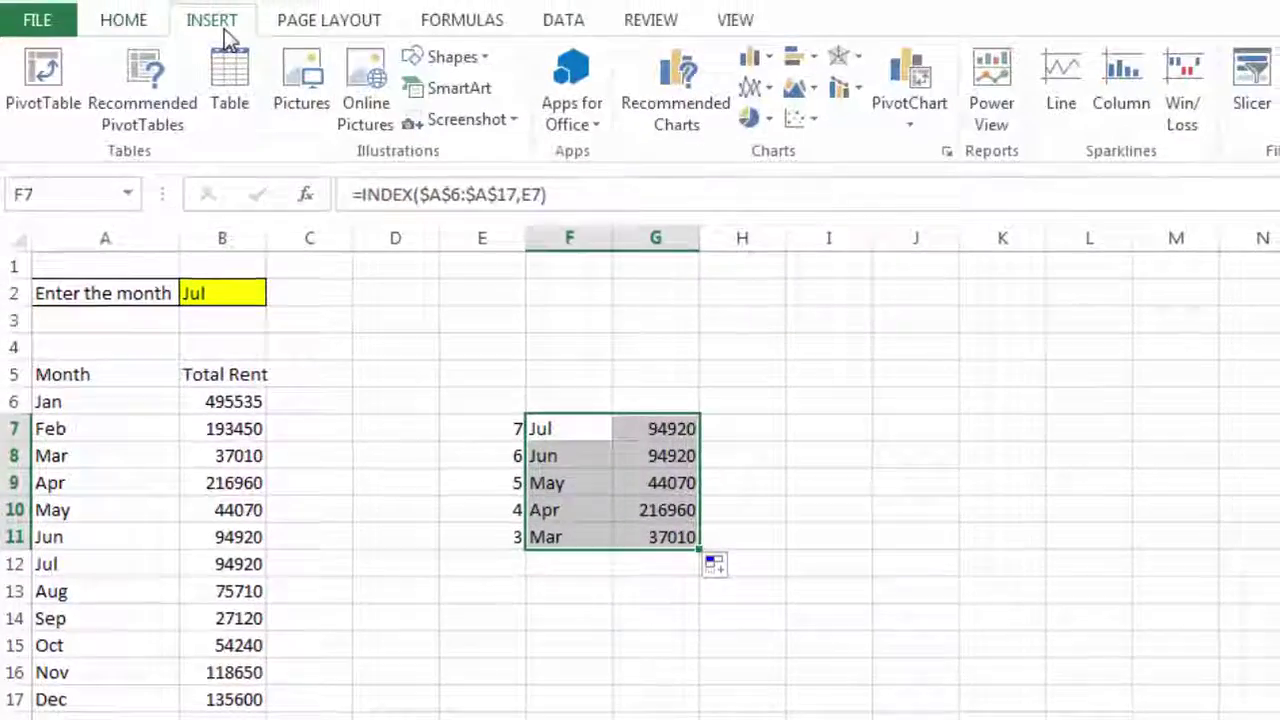
pyautogui.click(755, 88)
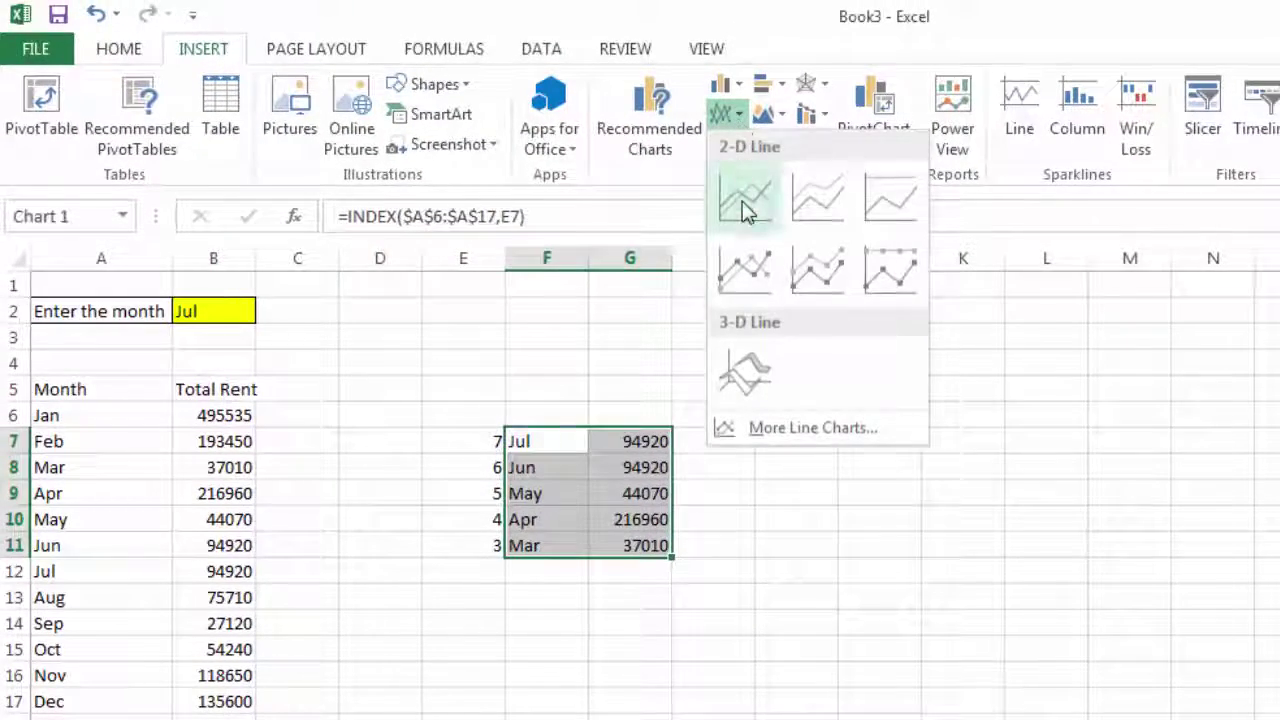
pyautogui.click(739, 276)
# Step: Place the line chart over the source and helper data, spanning about A5:L19, and apply the solid blue chart style with data labels
pyautogui.moveTo(763, 405); pyautogui.dragTo(425, 396)
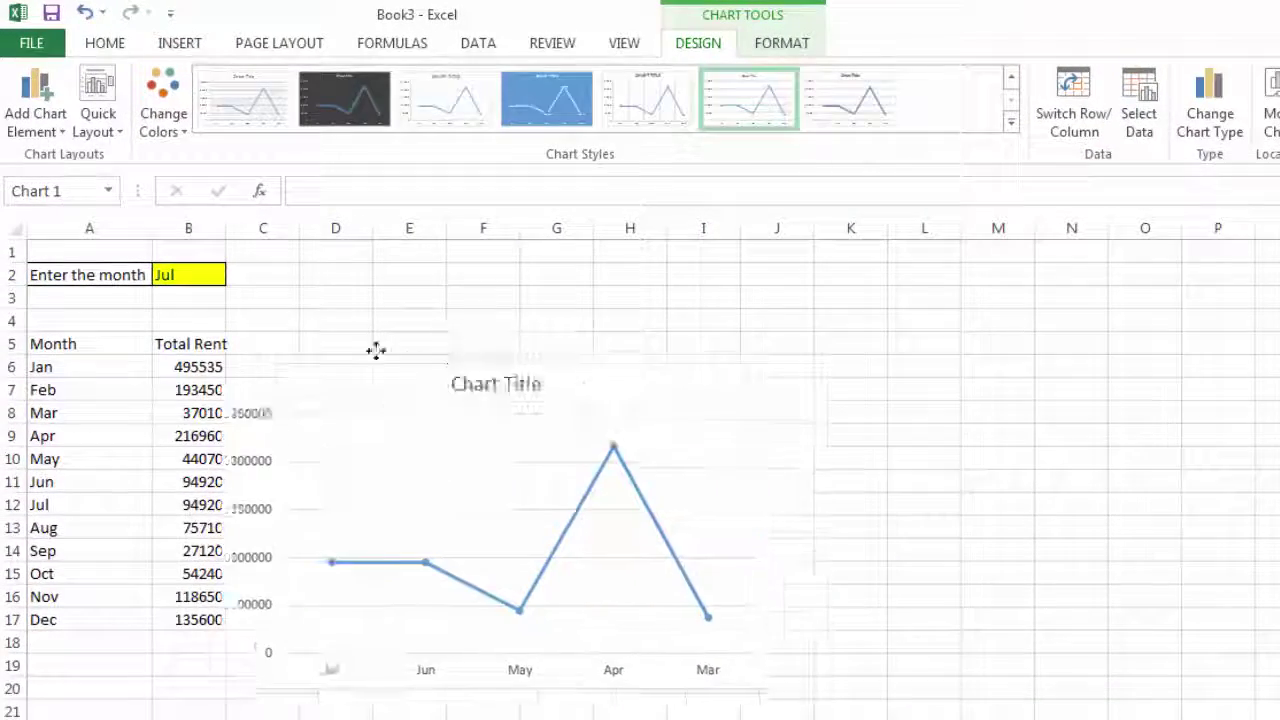
pyautogui.moveTo(375, 349); pyautogui.dragTo(203, 331)
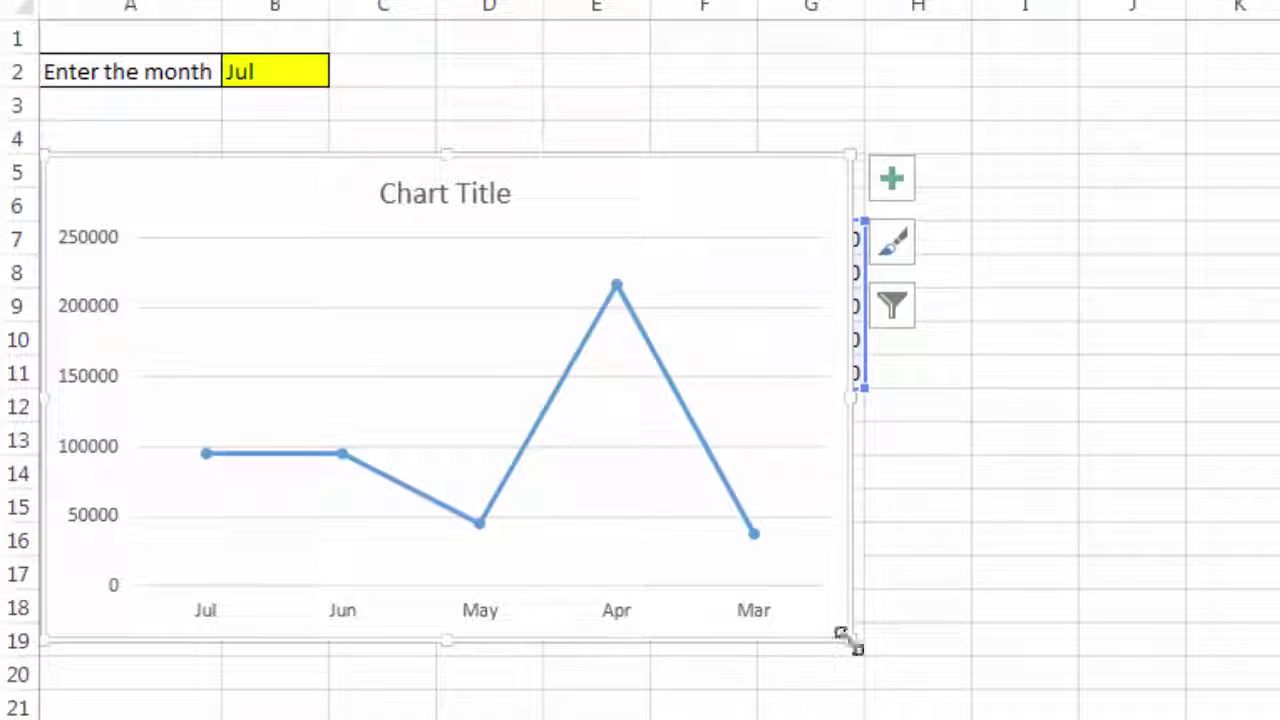
pyautogui.moveTo(848, 640); pyautogui.dragTo(1279, 660)
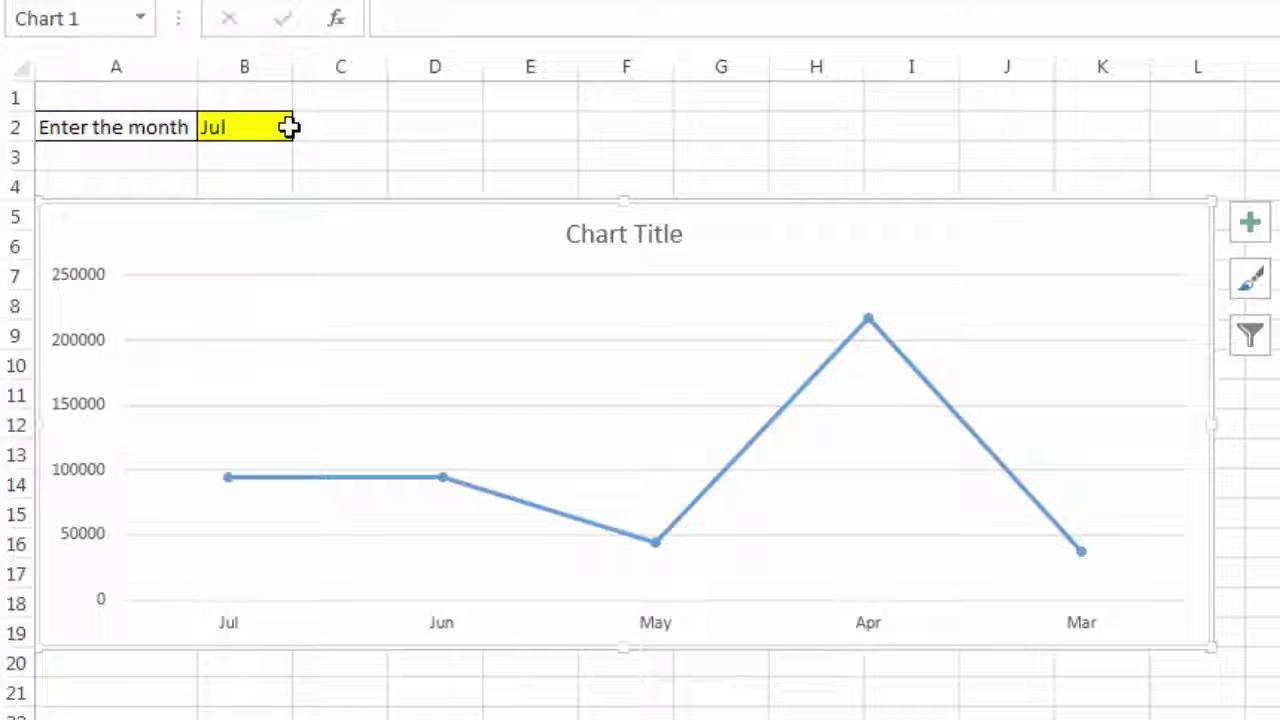
pyautogui.click(440, 1)
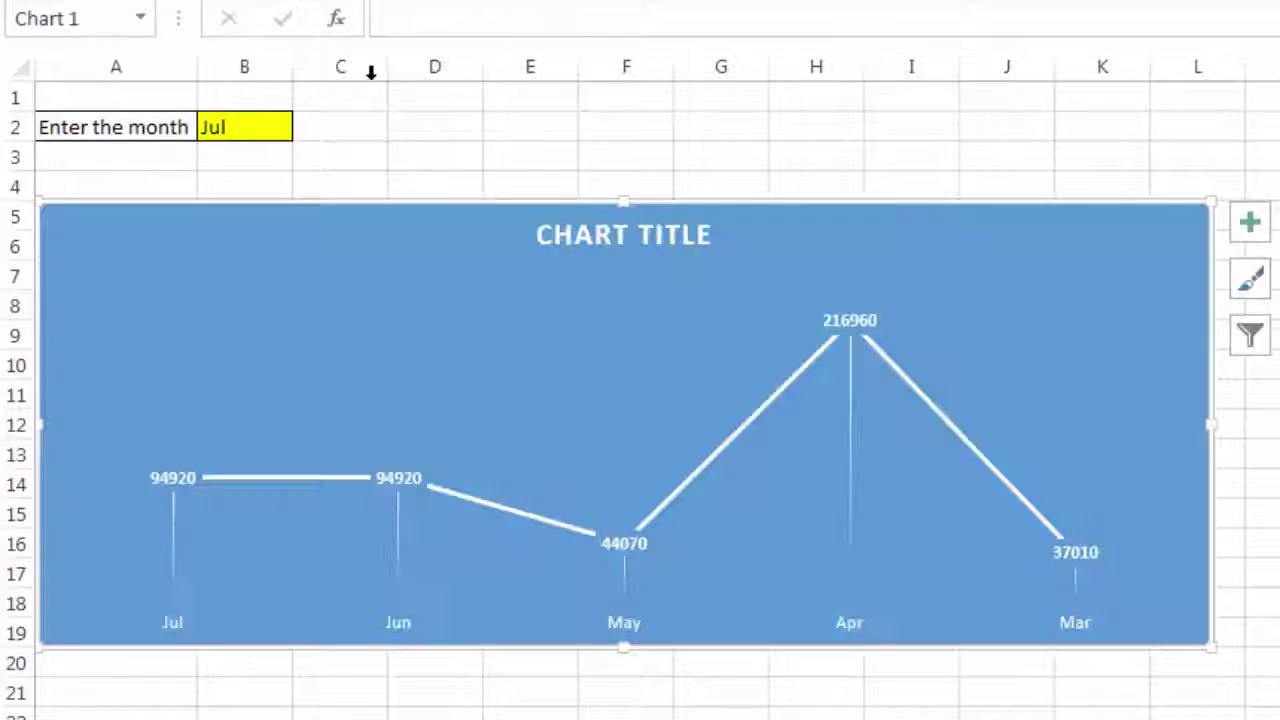
# Step: Test the dynamic chart by choosing Aug and finally Oct as the month in cell B2
pyautogui.click(255, 135)
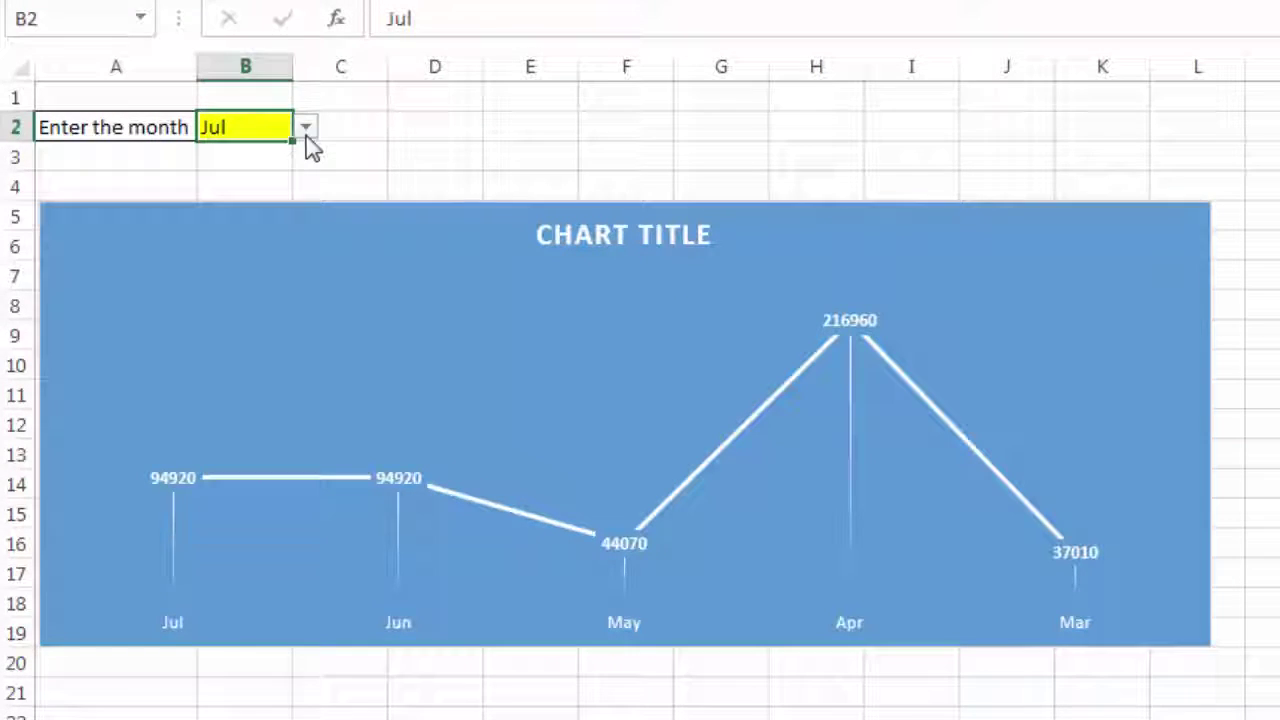
pyautogui.click(305, 128)
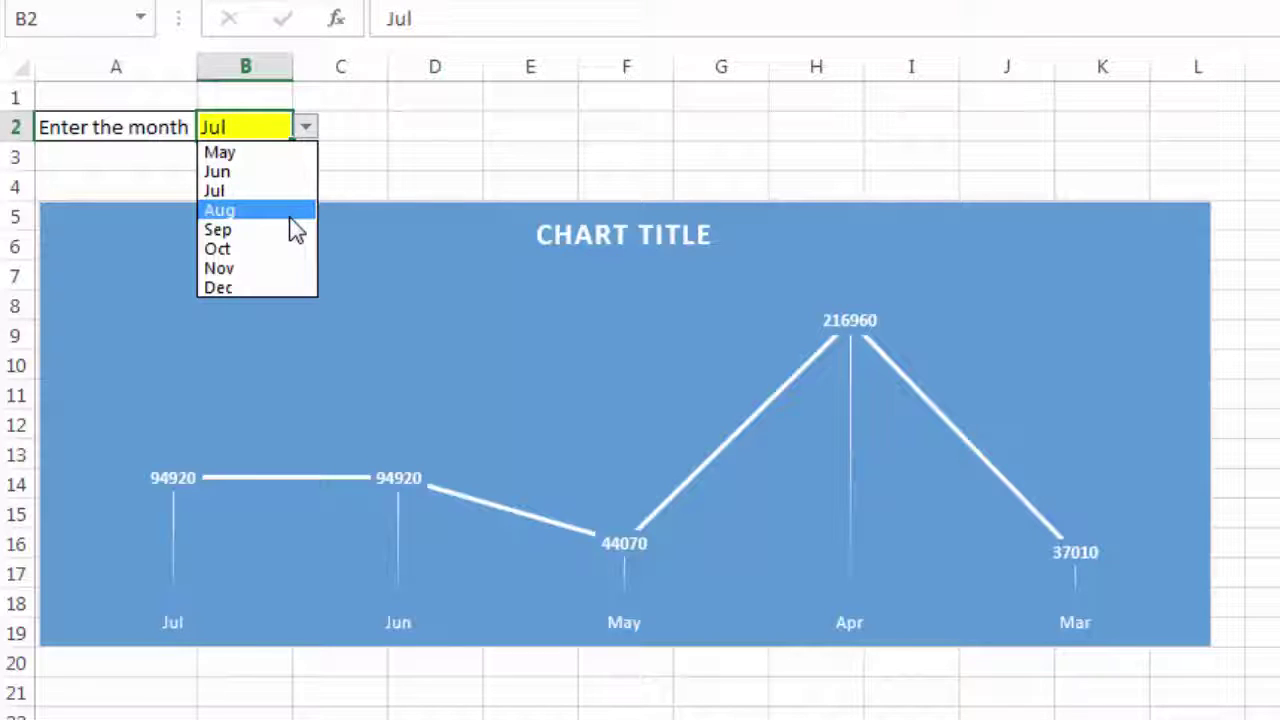
pyautogui.click(290, 212)
pyautogui.click(317, 129)
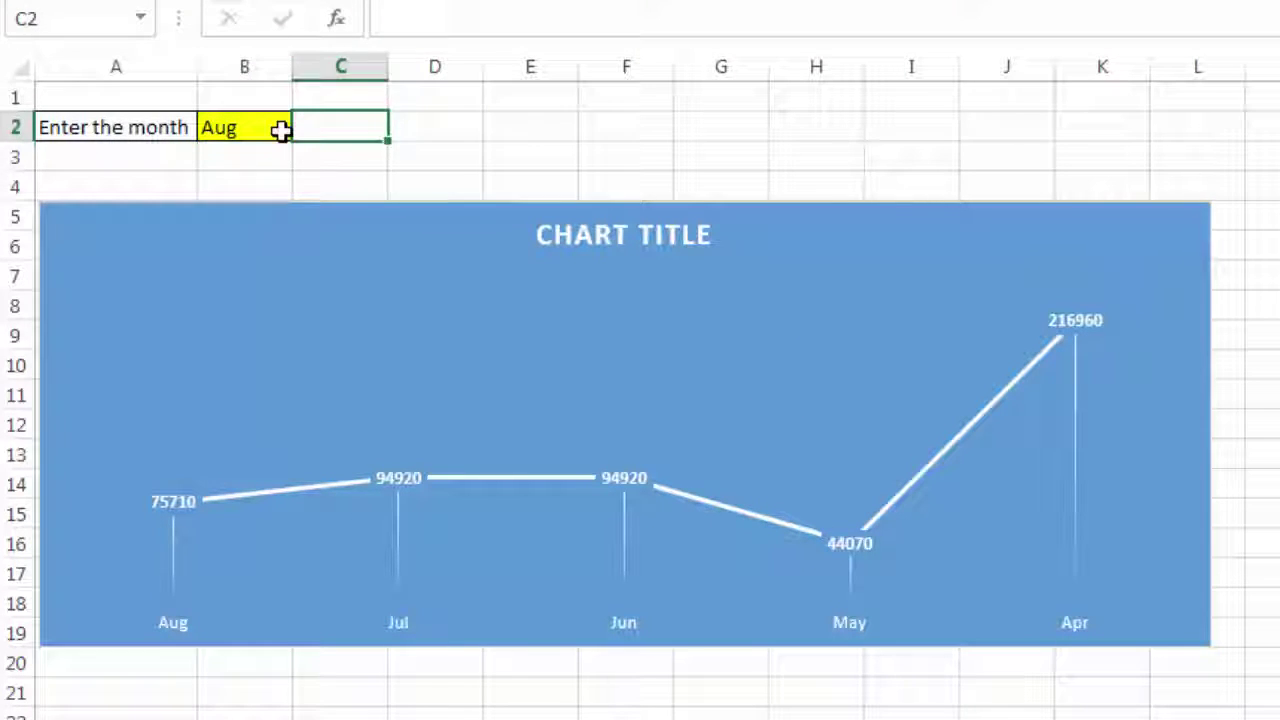
pyautogui.click(282, 131)
pyautogui.click(310, 130)
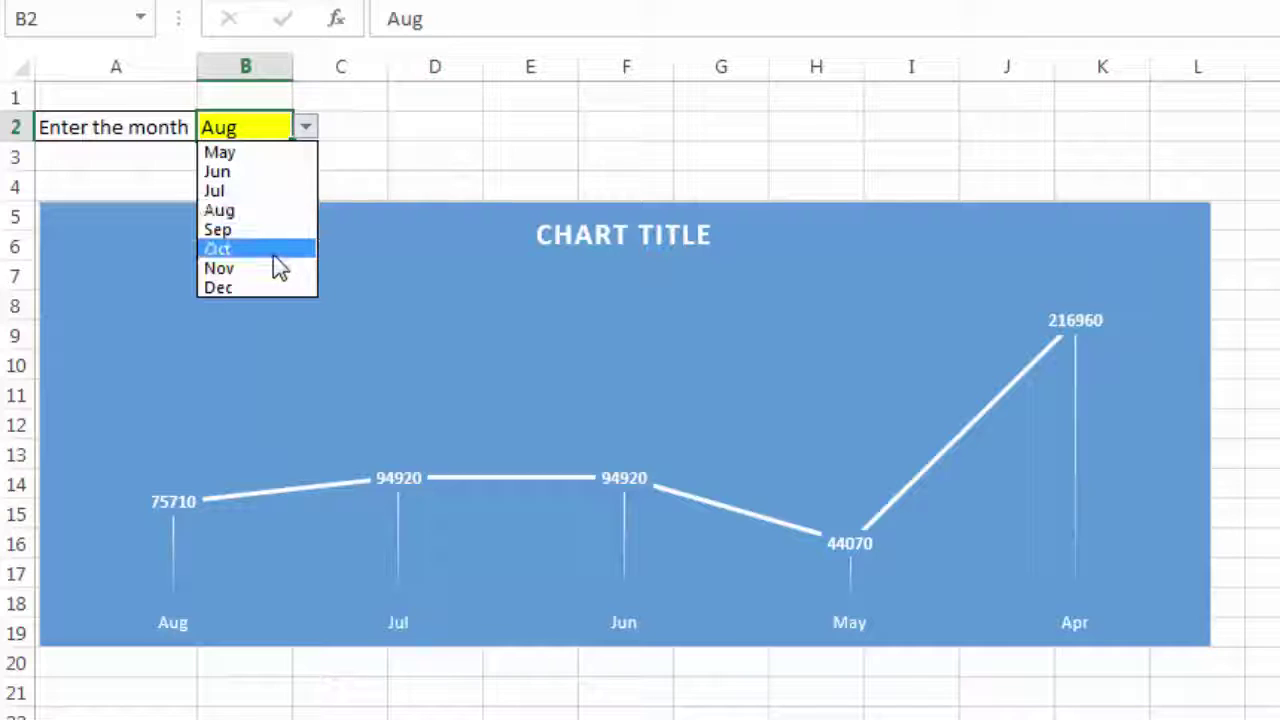
pyautogui.click(275, 254)
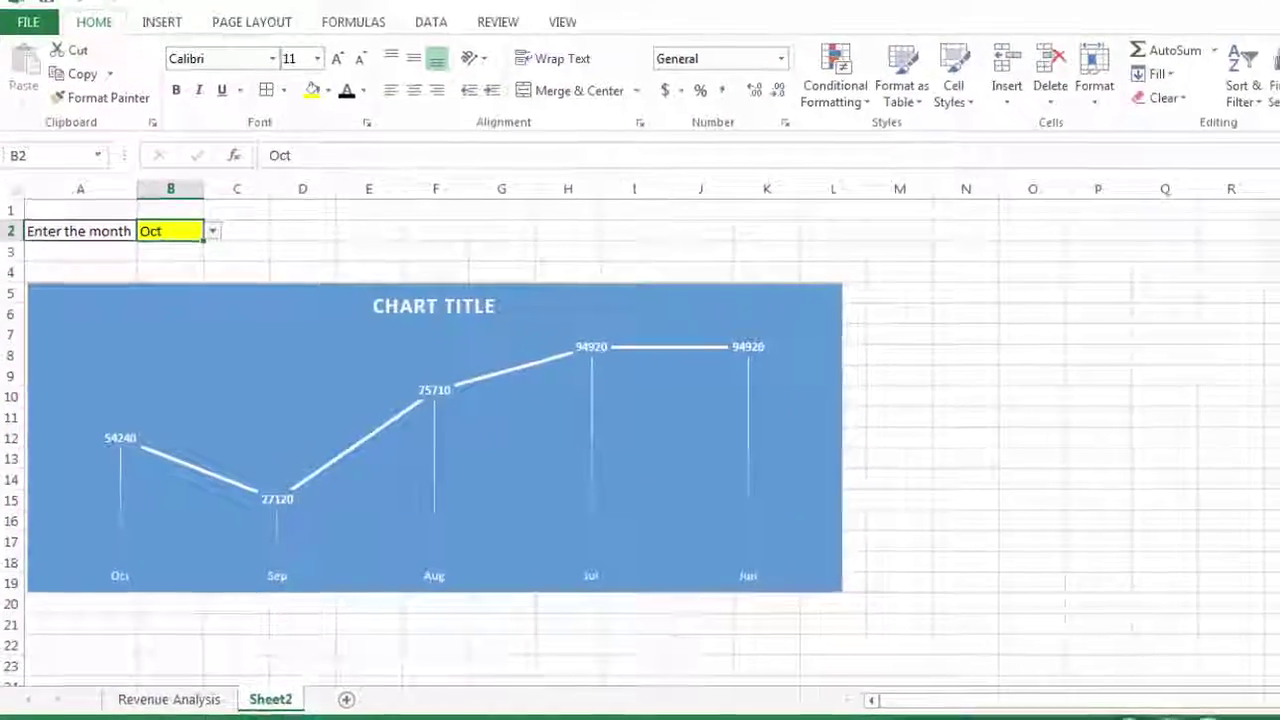
# Step: Switch to the hotel reservation workbook and move the "Trend for last 5 months" chart over the helper data beneath the required month entry
pyautogui.click(135, 633)
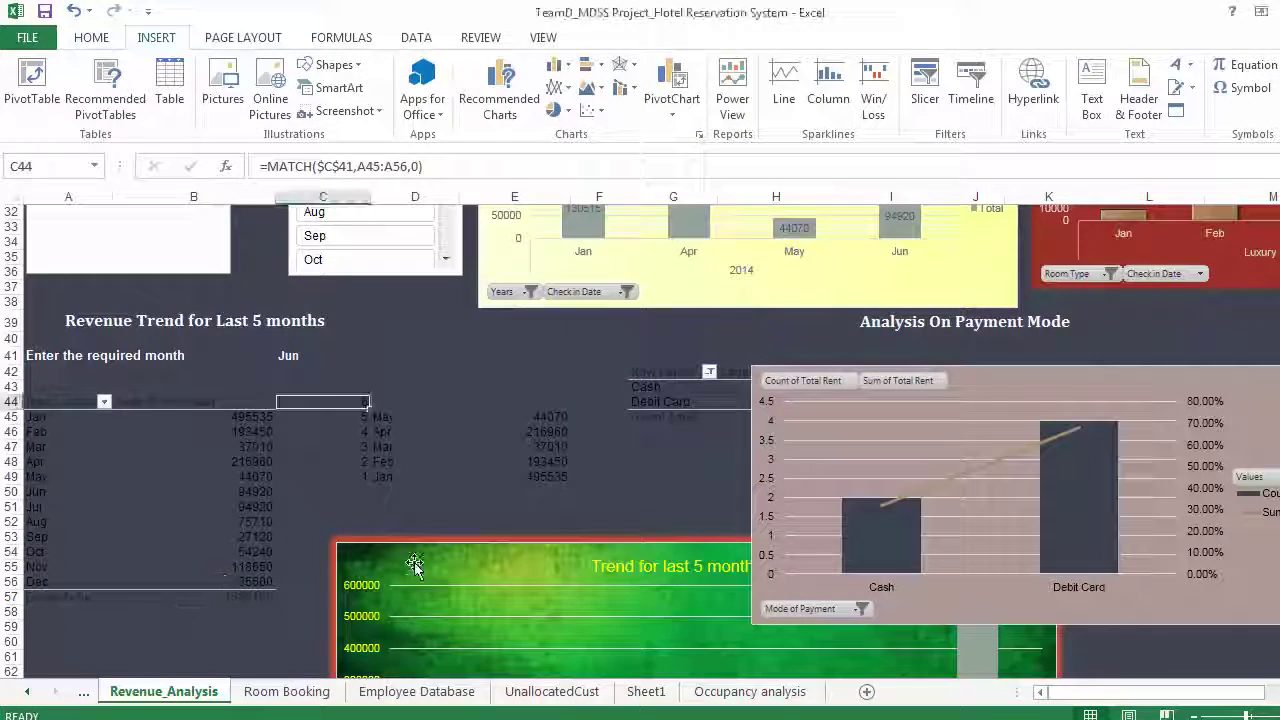
pyautogui.moveTo(415, 563); pyautogui.dragTo(109, 400)
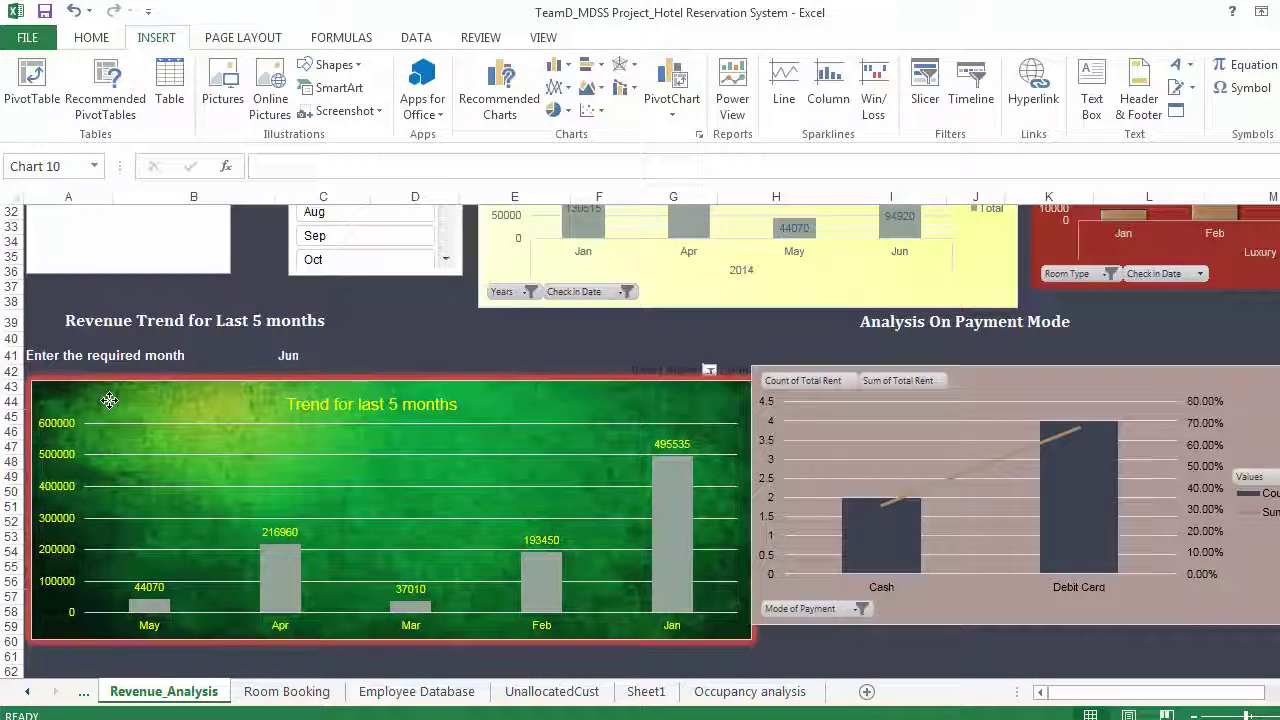